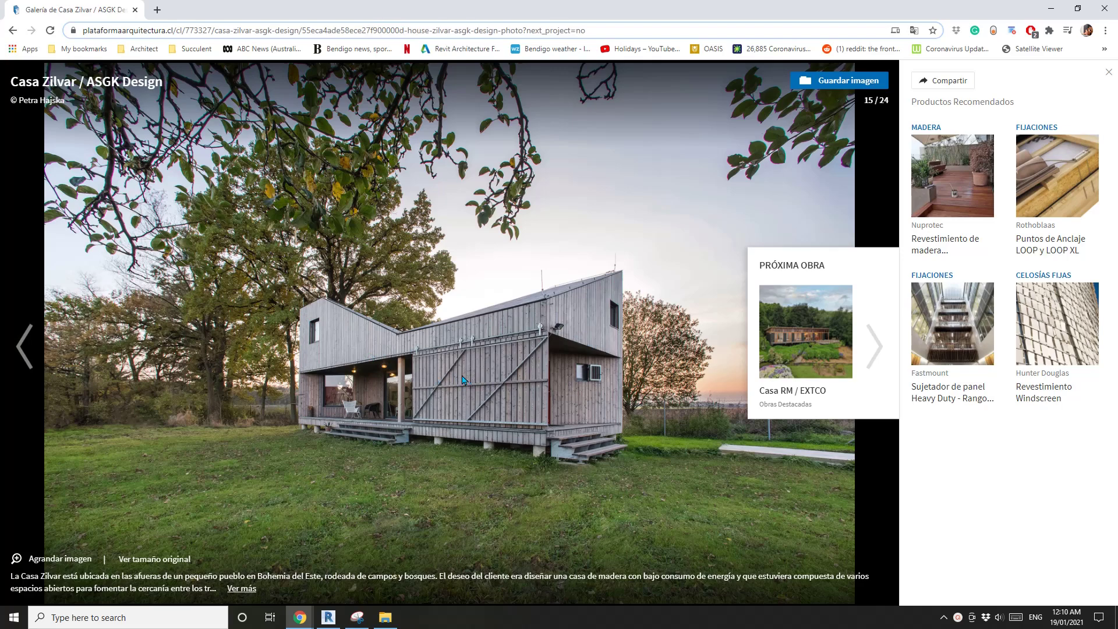
Examine the Casa Zilvar floor plans, site plan and section drawings in the project gallery.
key(Right)
key(Right)
key(Right)
key(Left)
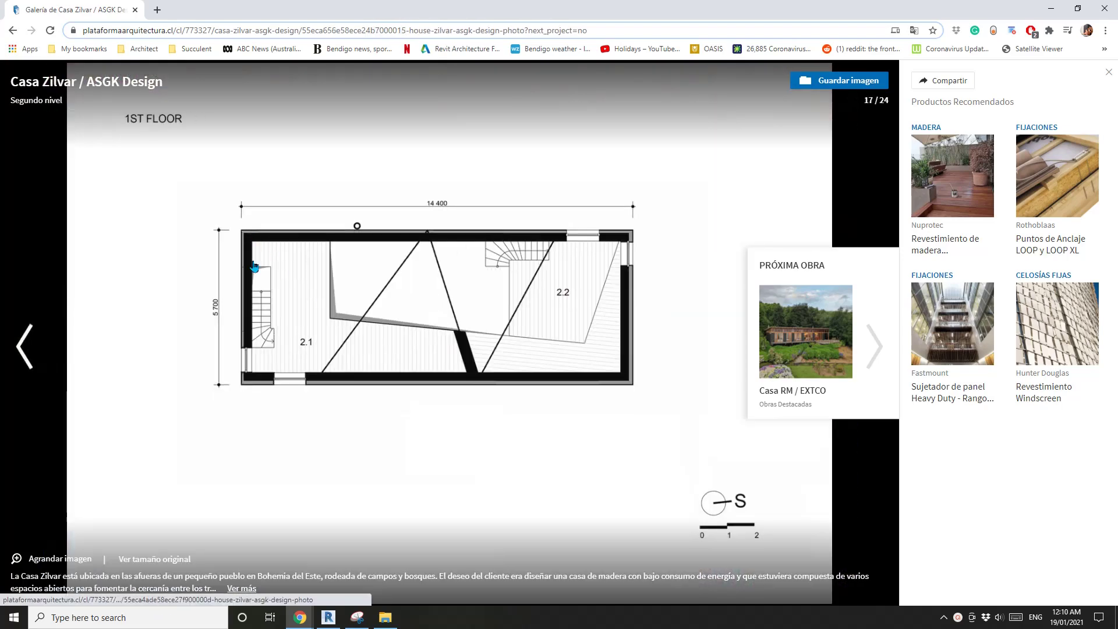
key(Right)
key(Right)
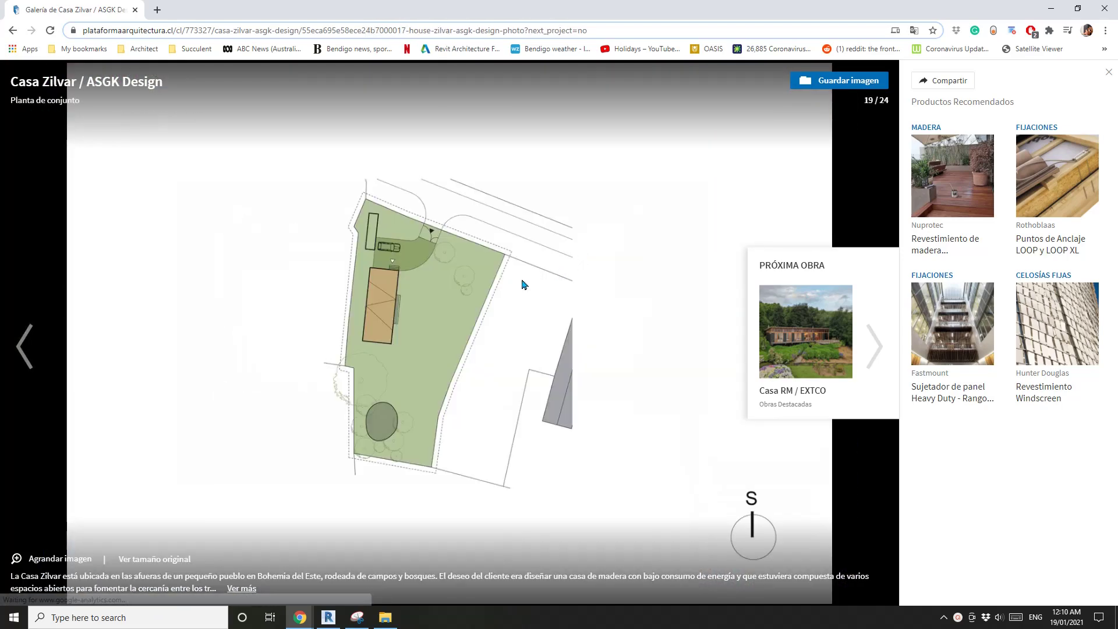
key(Right)
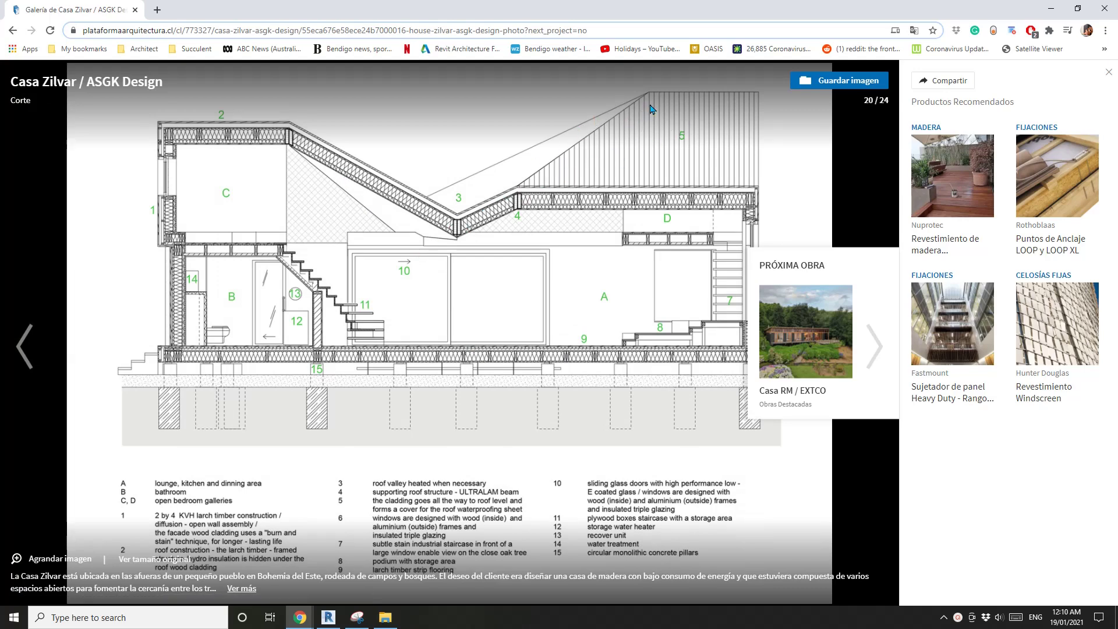
key(Right)
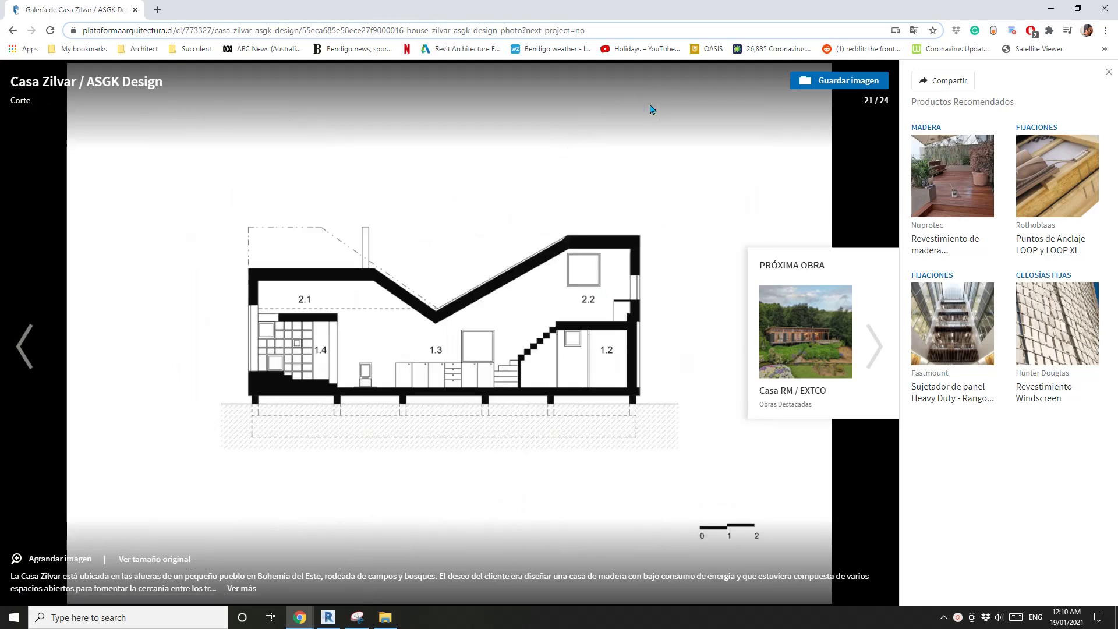
key(Left)
key(Left)
key(Left)
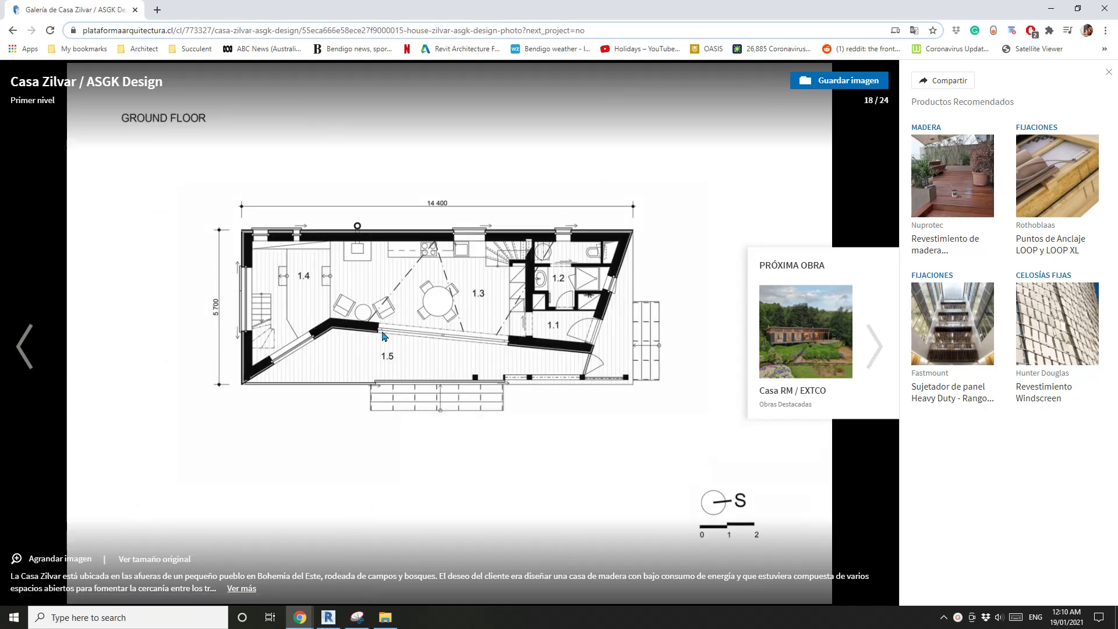
key(Right)
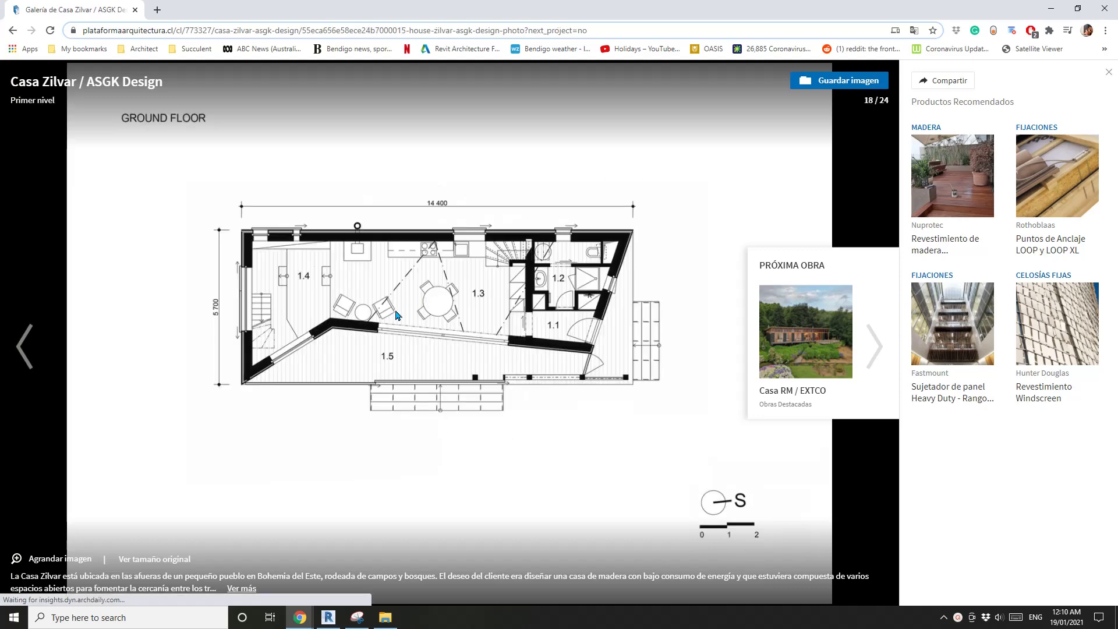
key(Left)
key(Left)
key(Right)
key(Right)
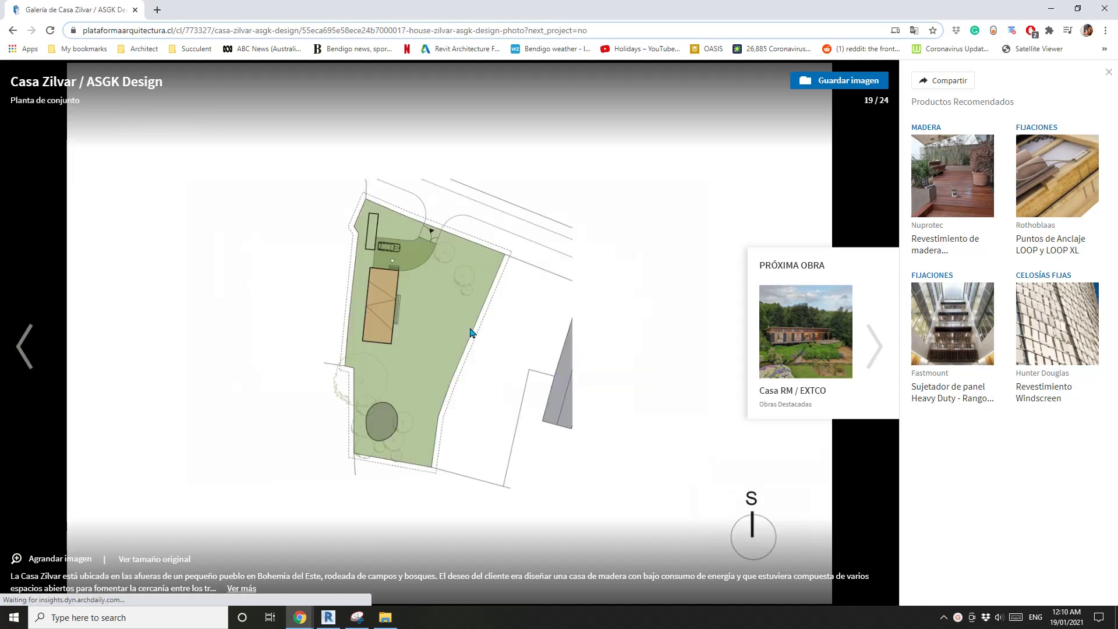
Switch to Revit and create a new project from an architectural template.
click(328, 616)
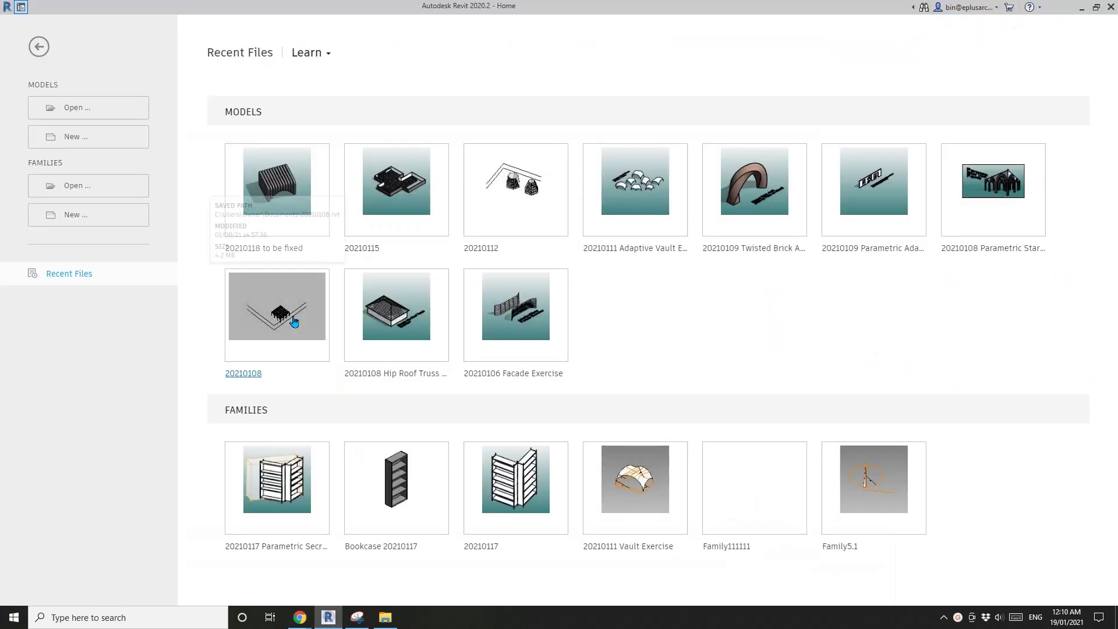
click(93, 139)
click(303, 194)
click(256, 219)
click(304, 256)
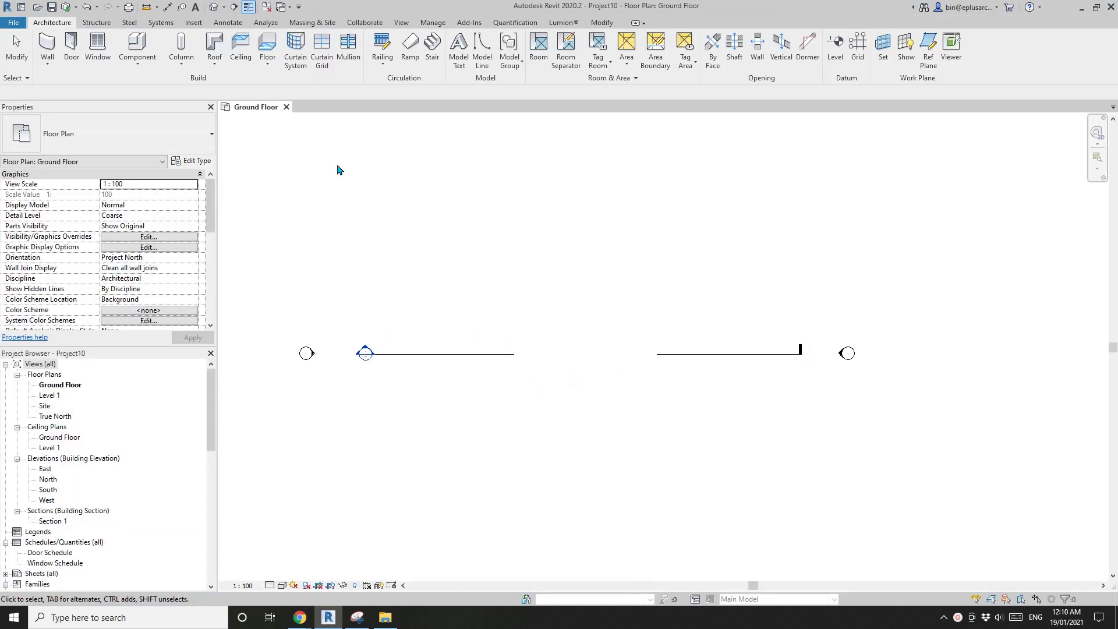
Draw a rectangle of Generic 300mm walls, about 15900 by 7500 mm, on the Ground Floor plan.
key(w)
key(a)
click(110, 131)
click(60, 337)
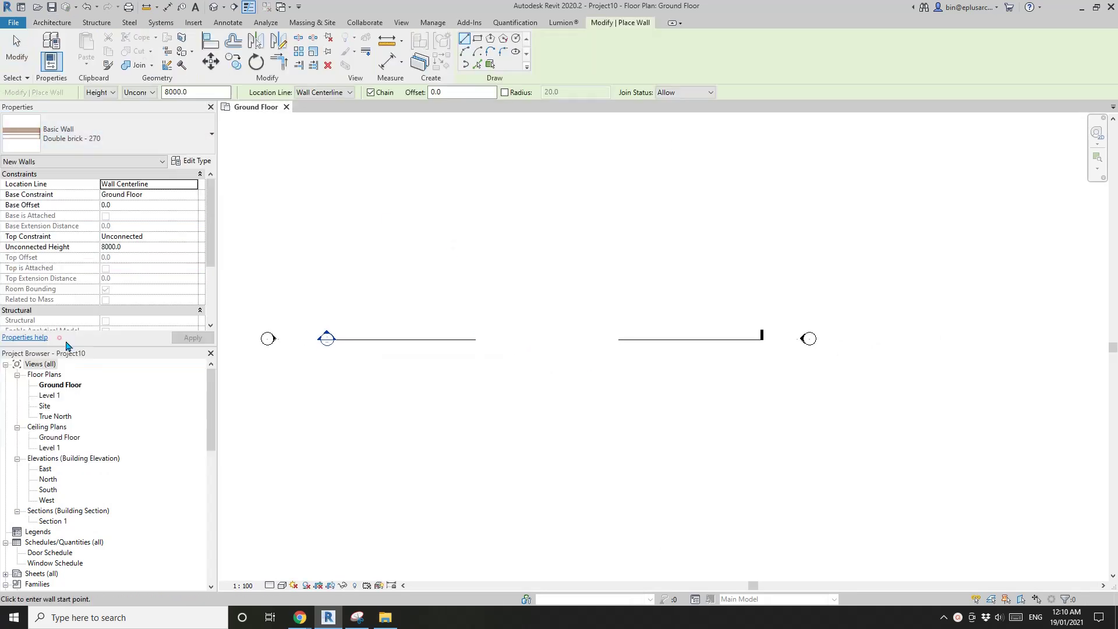
click(477, 38)
scroll(518, 279, up, 1)
click(420, 236)
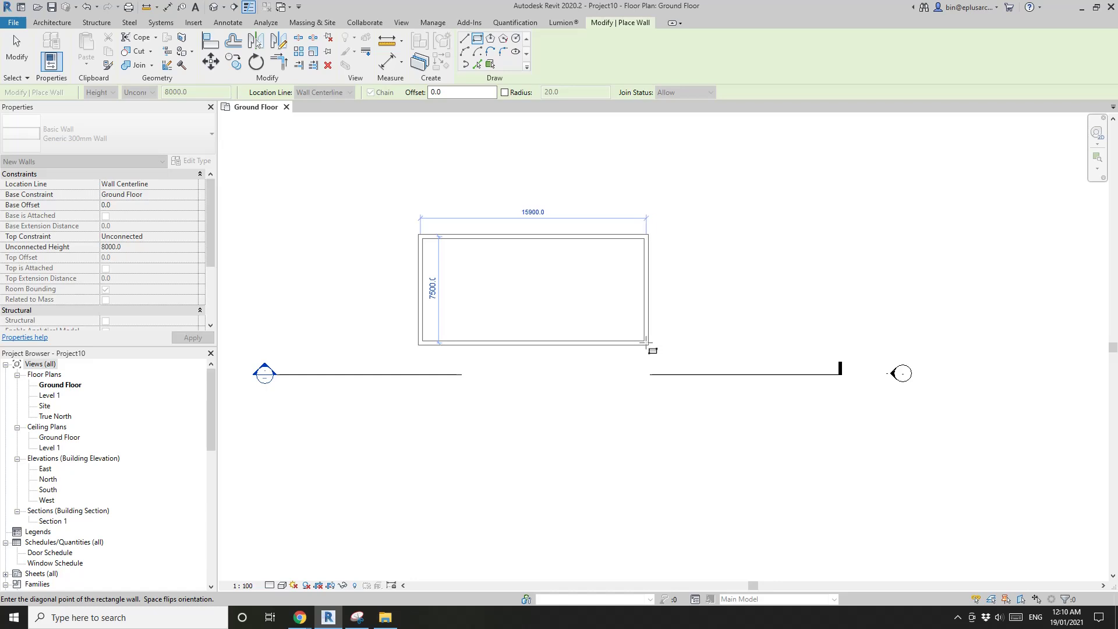
click(646, 344)
key(Escape)
key(Escape)
In the default 3D view, set the unconnected height of all four walls to 4000 mm.
scroll(428, 315, up, 3)
click(216, 9)
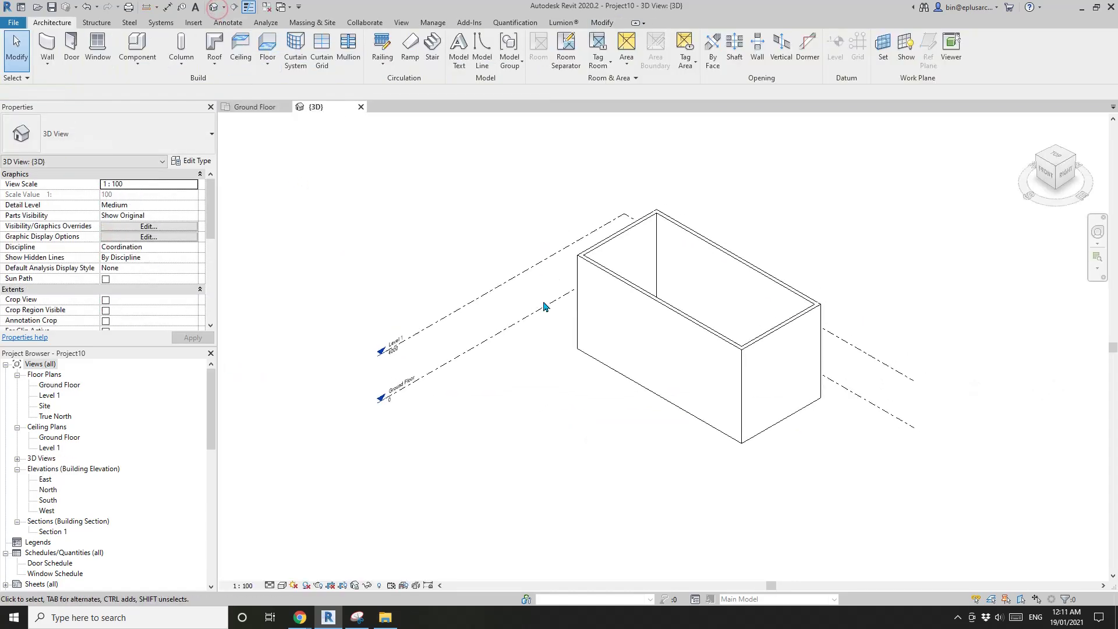
key(Tab)
click(708, 340)
shift+middle_drag(699, 341, 612, 337)
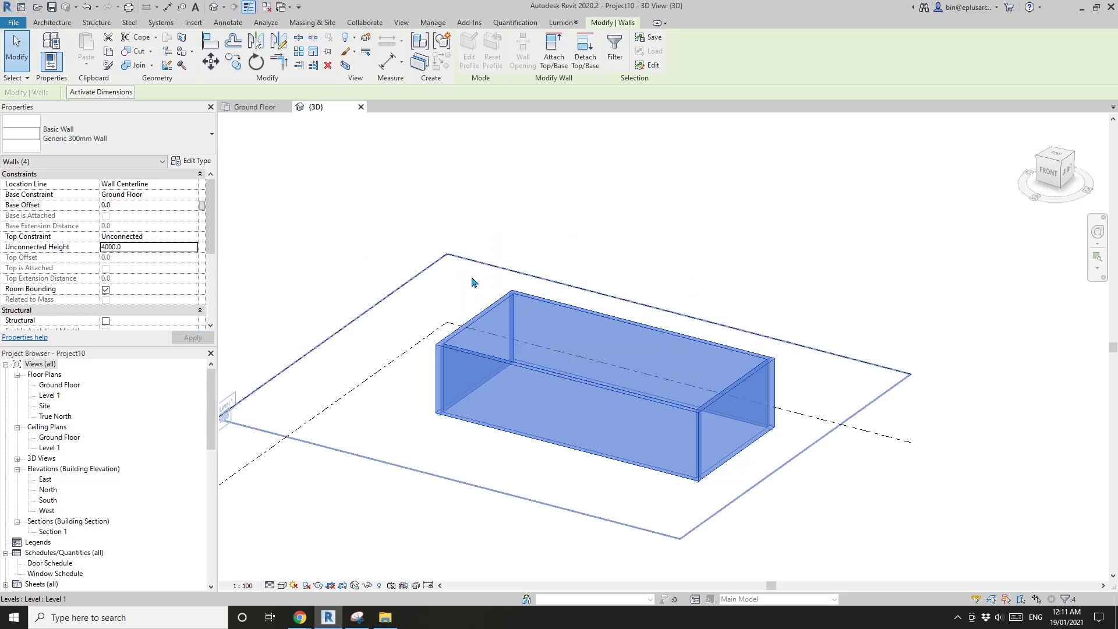
scroll(338, 418, down, 1)
middle_drag(339, 419, 431, 358)
scroll(350, 366, up, 2)
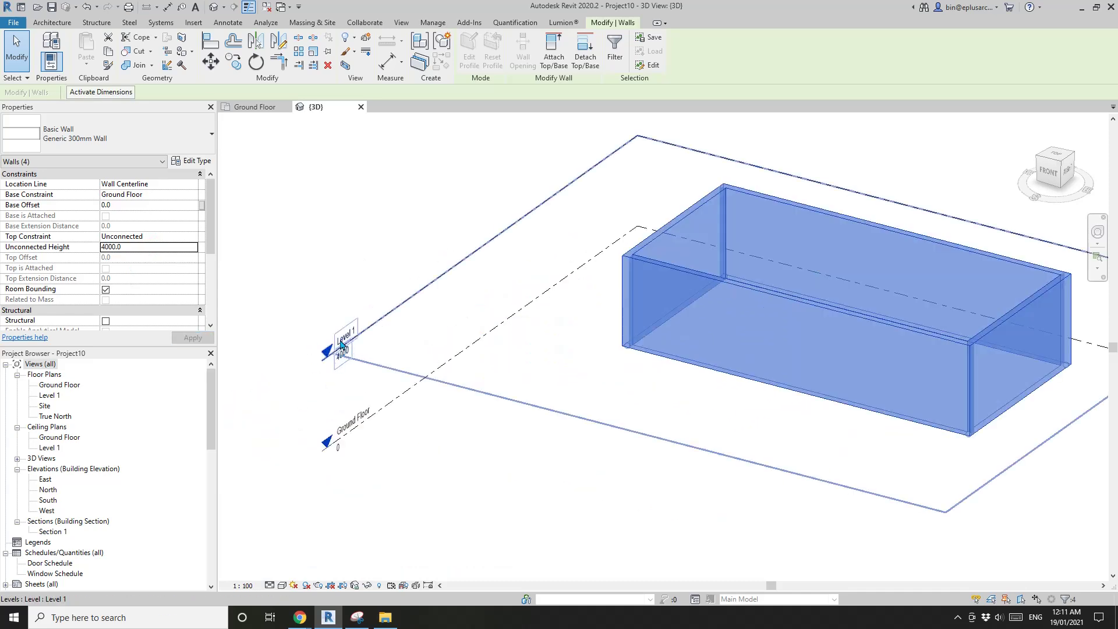
scroll(732, 297, down, 1)
middle_drag(732, 297, 621, 319)
scroll(707, 324, up, 1)
shift+middle_drag(699, 305, 632, 325)
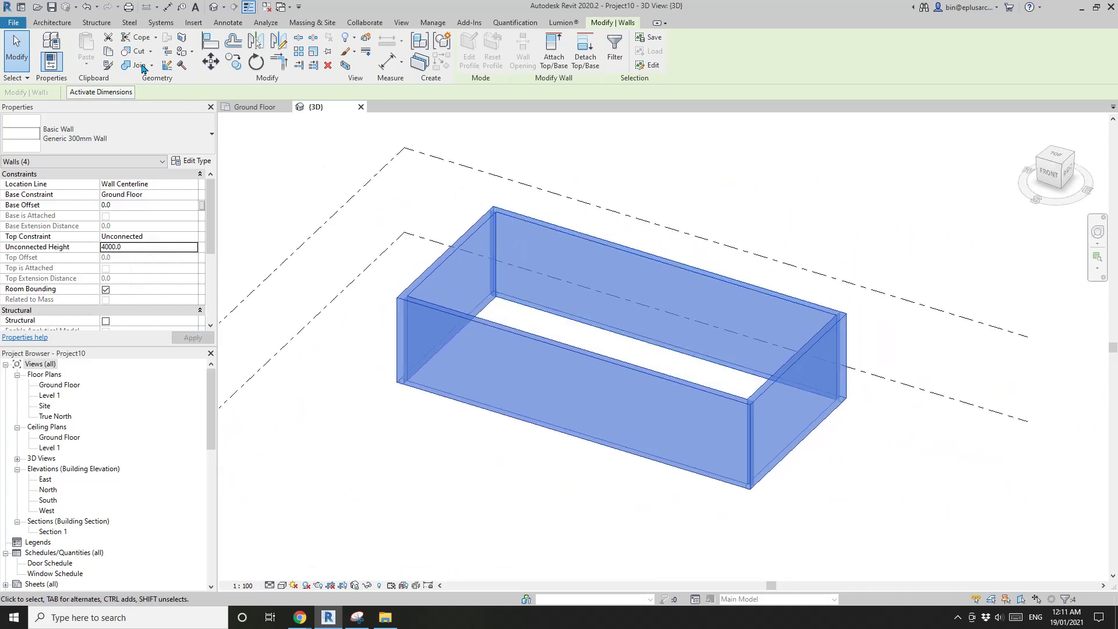
Create a flat Generic - 400mm footprint roof on Level 1 with no slope or overhang, using the whole chain of walls as its boundary.
click(52, 22)
click(214, 46)
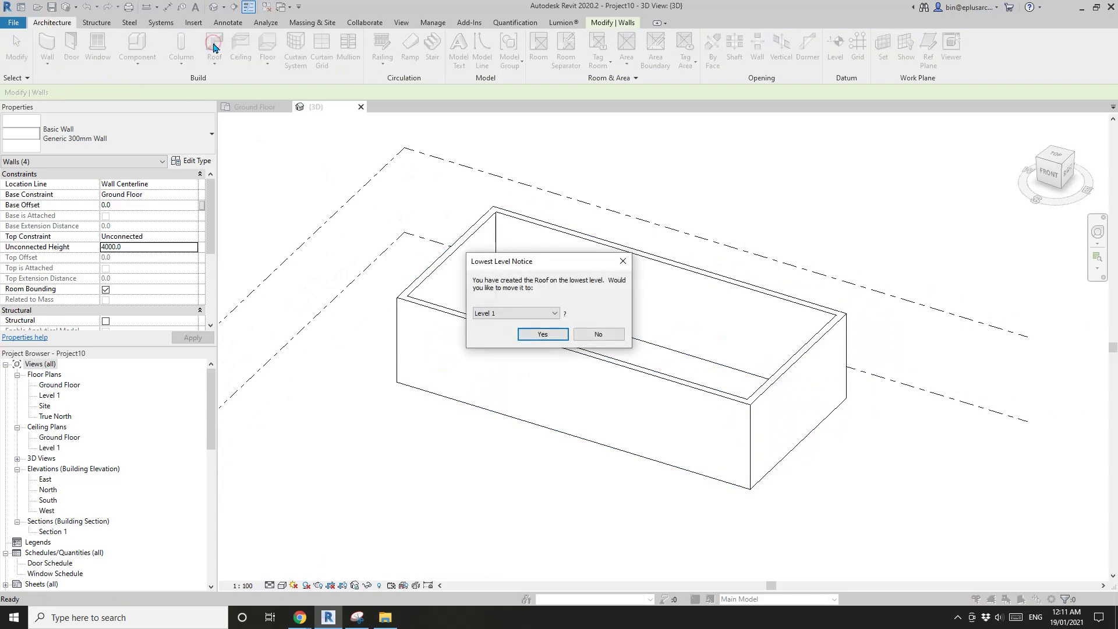
click(546, 336)
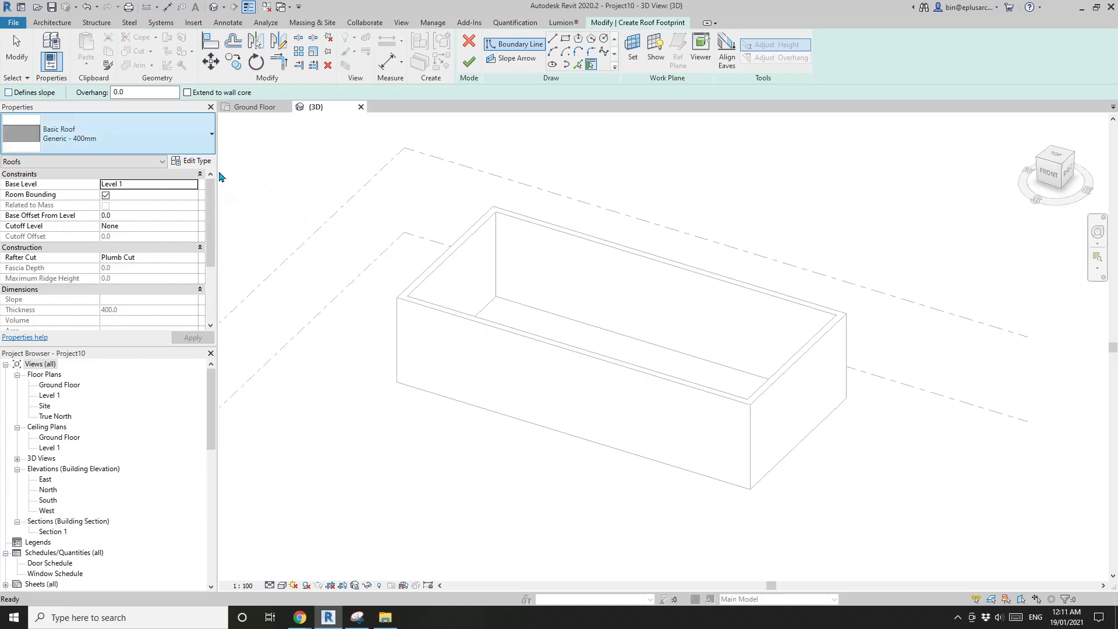
middle_drag(606, 252, 478, 294)
scroll(466, 241, down, 1)
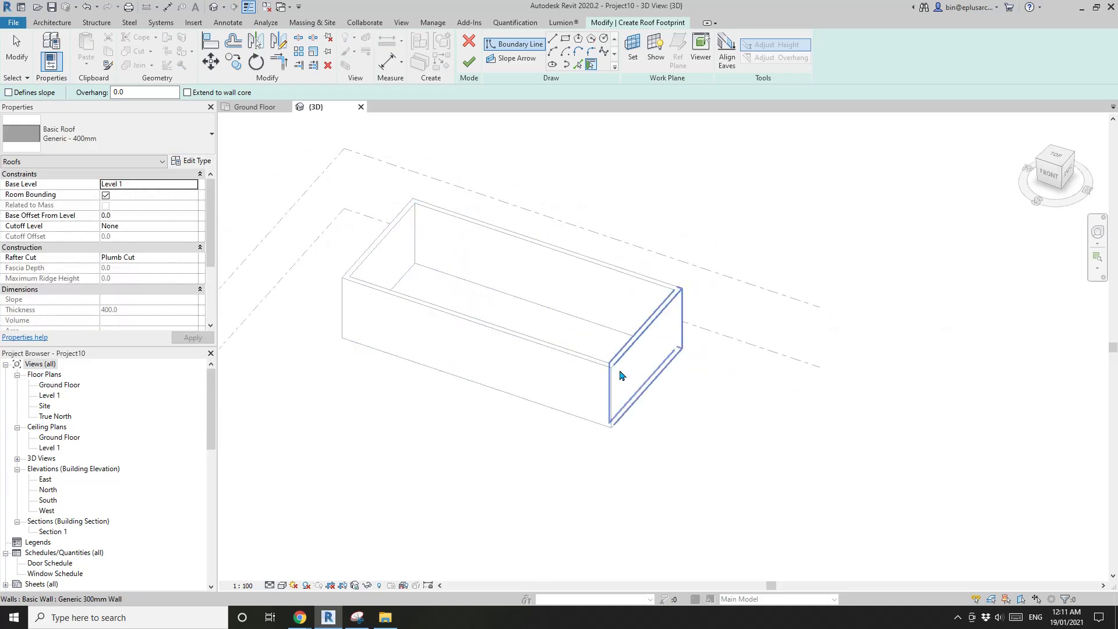
middle_drag(618, 295, 669, 349)
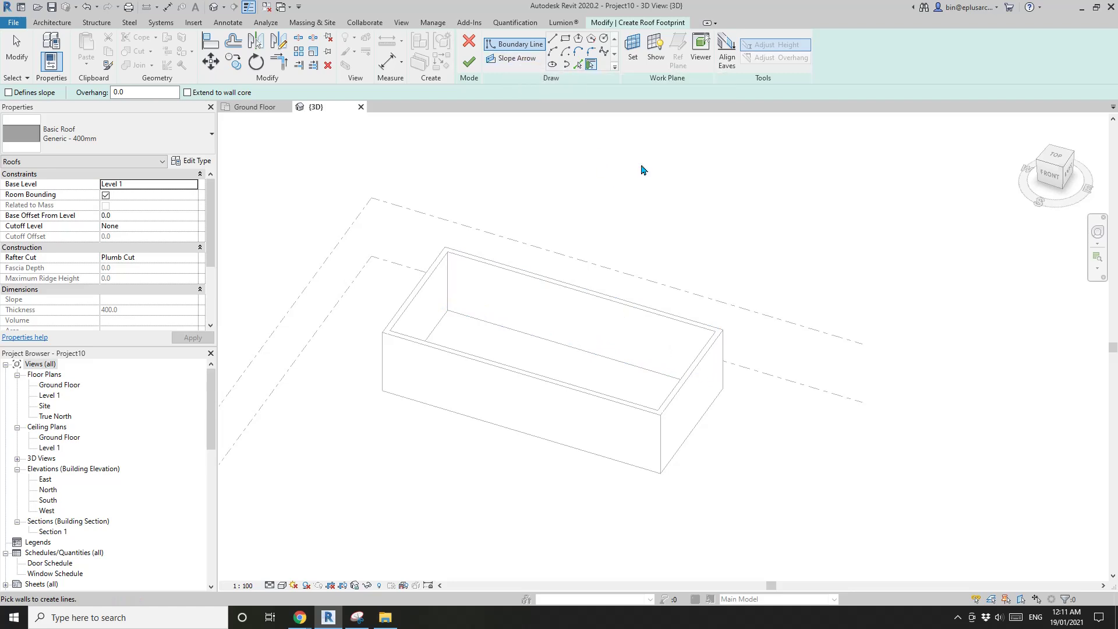
key(Tab)
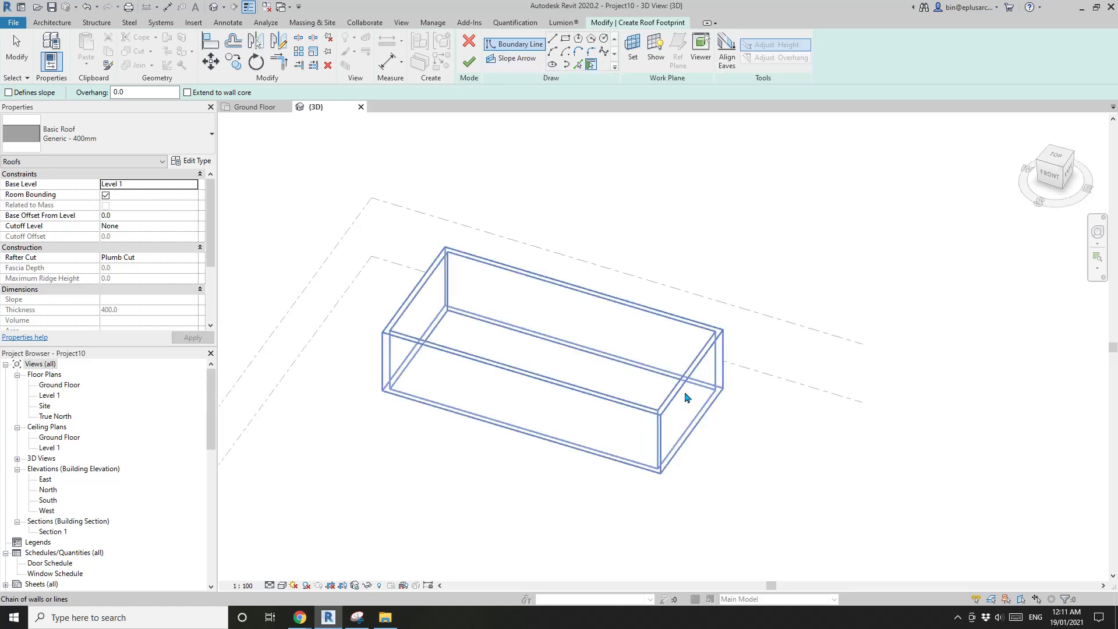
click(685, 397)
mouse_move(707, 399)
shift+middle_down()
mouse_move(763, 486)
mouse_move(706, 414)
shift+middle_up()
scroll(686, 359, up, 2)
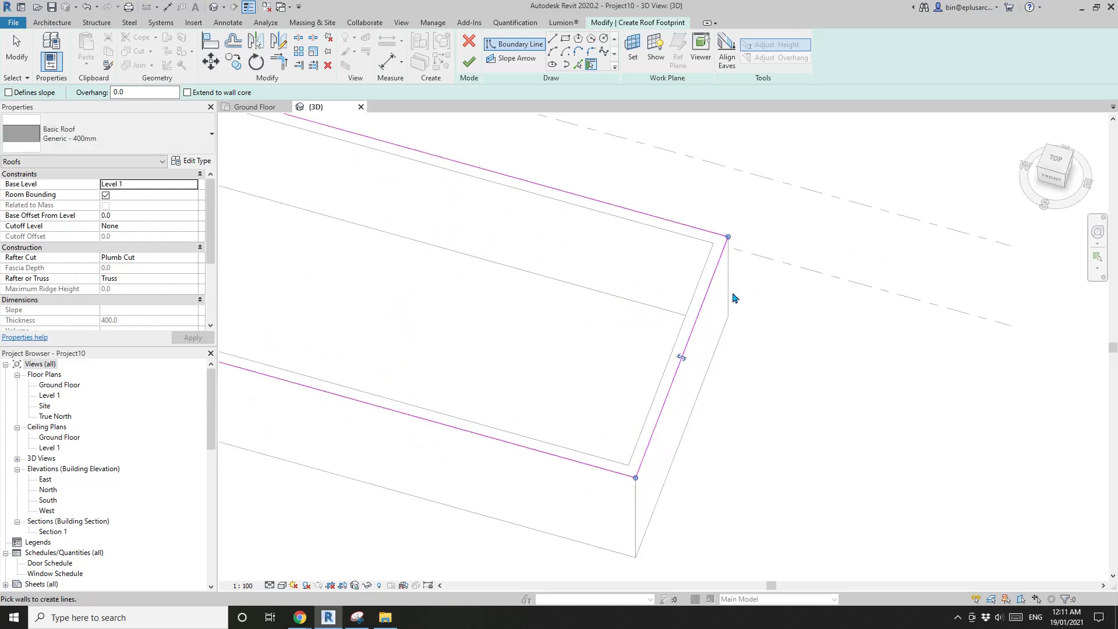
scroll(733, 298, down, 2)
click(469, 61)
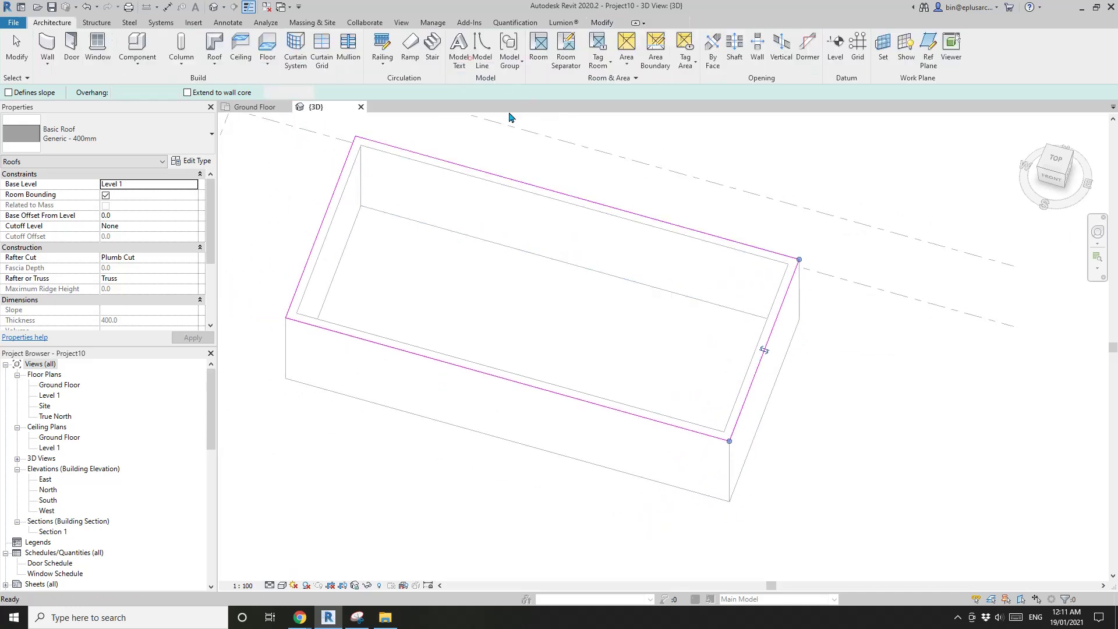
Inspect the flat roof on the walls from several angles.
click(592, 311)
scroll(782, 378, up, 2)
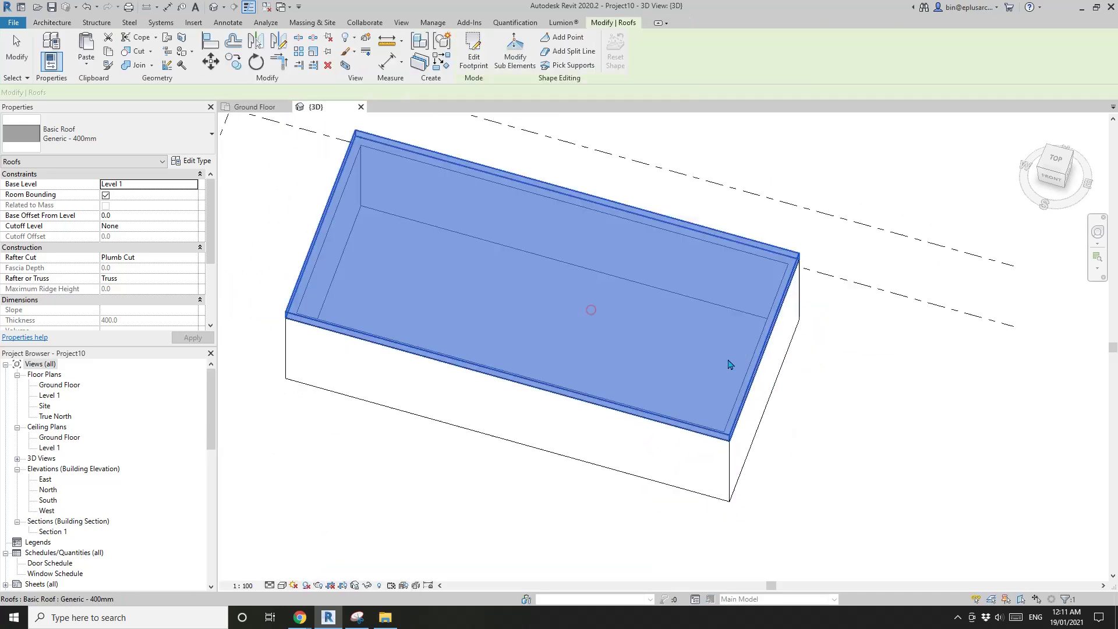
middle_drag(715, 353, 646, 252)
click(647, 253)
shift+middle_drag(592, 318, 572, 274)
shift+middle_drag(641, 320, 661, 419)
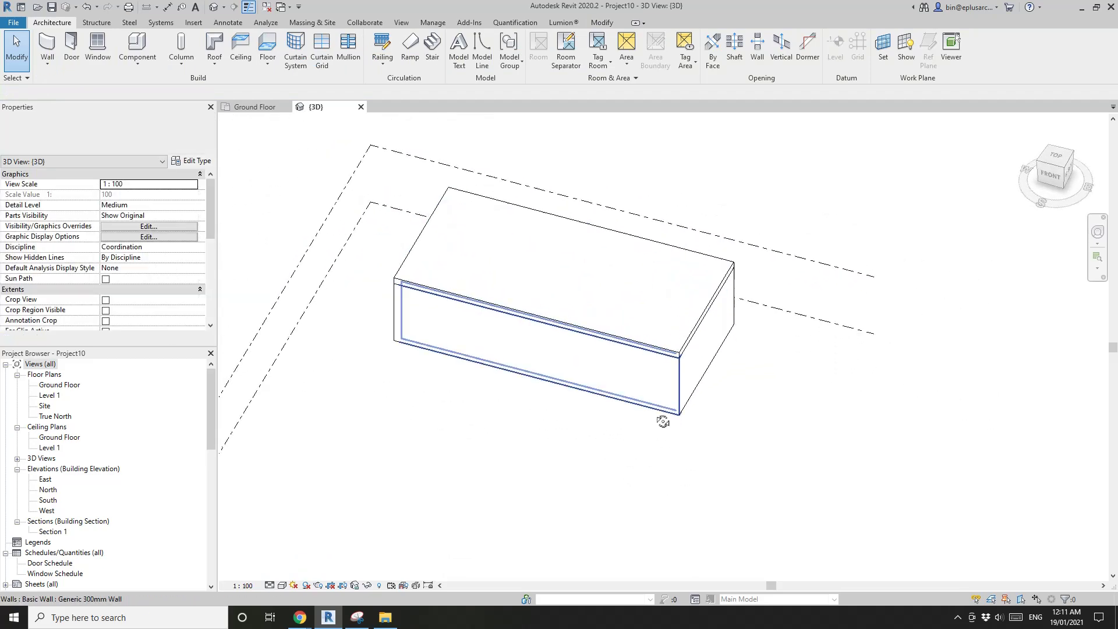
Switch to the browser to check the roof fold lines on the Casa Zilvar site plan, and return to Revit.
mouse_move(337, 603)
click(356, 569)
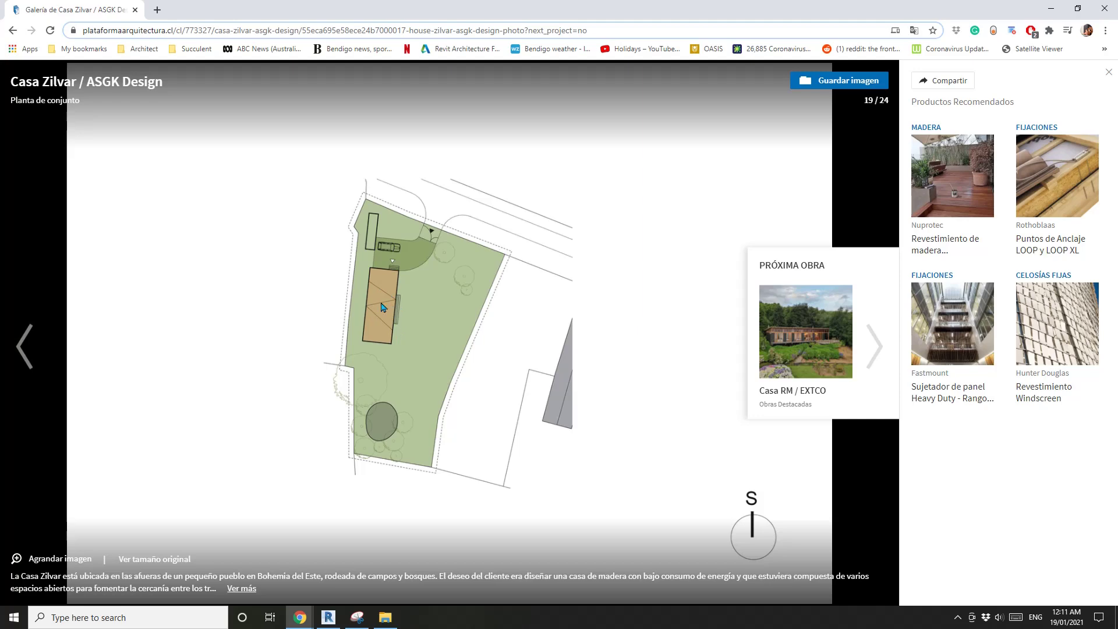
key(alt+Tab)
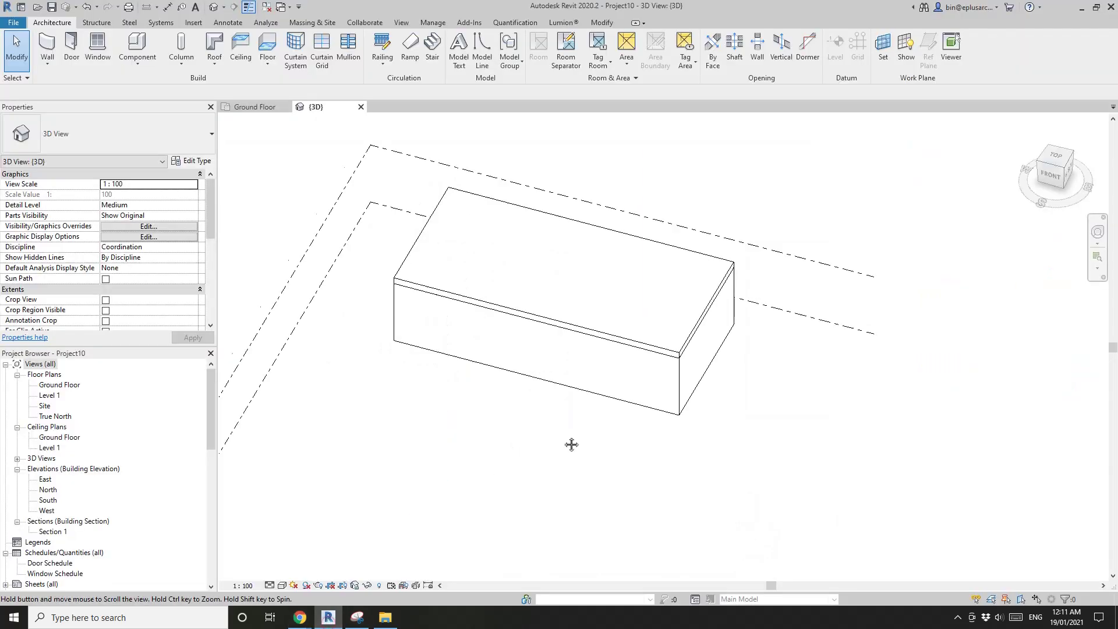
Add three connected split lines to the roof in top view, zigzagging between its north and south edges.
shift+middle_drag(573, 324, 619, 374)
click(590, 303)
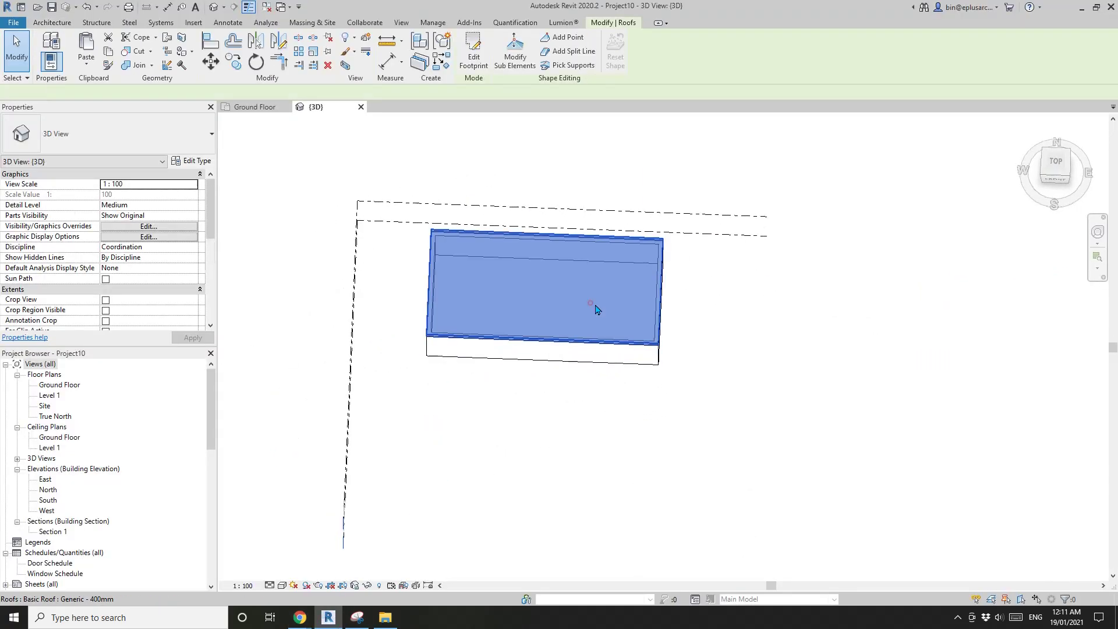
middle_drag(869, 257, 868, 280)
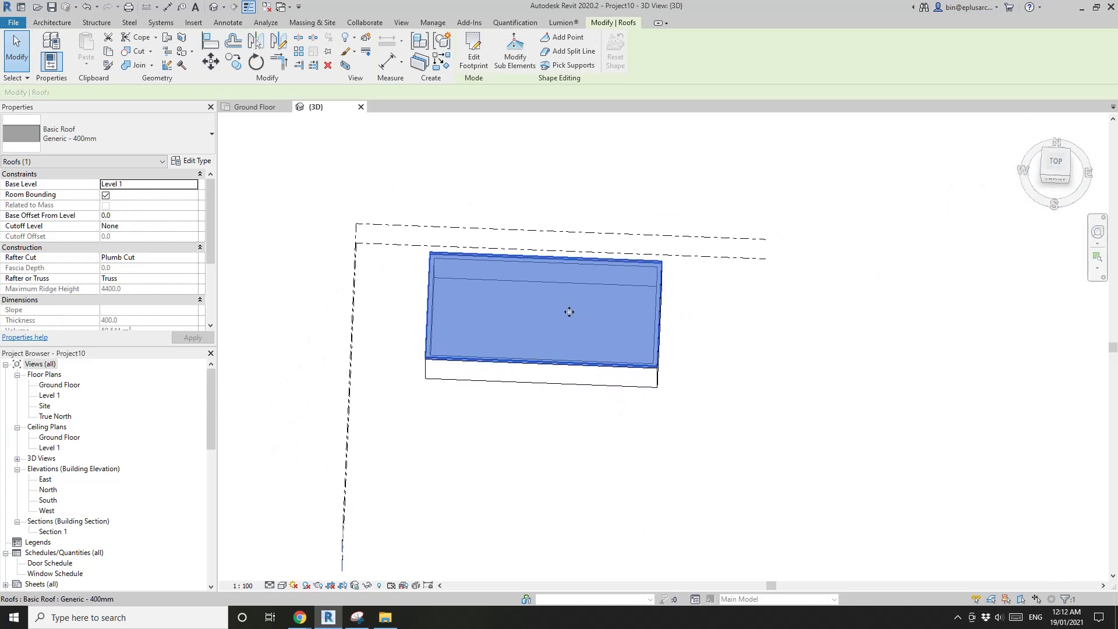
click(1061, 165)
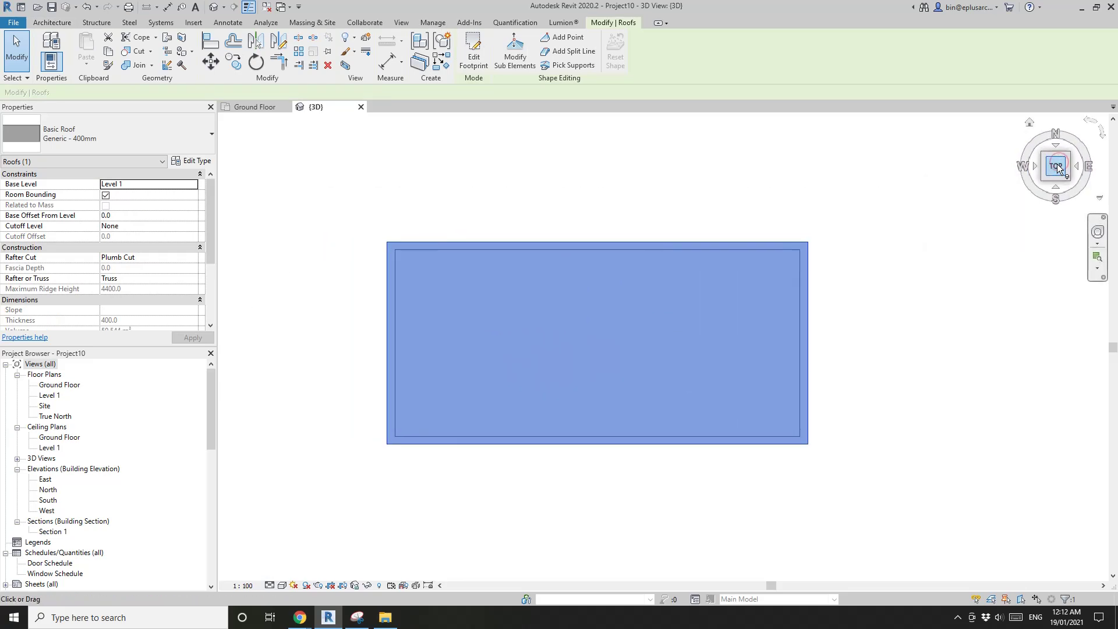
click(581, 52)
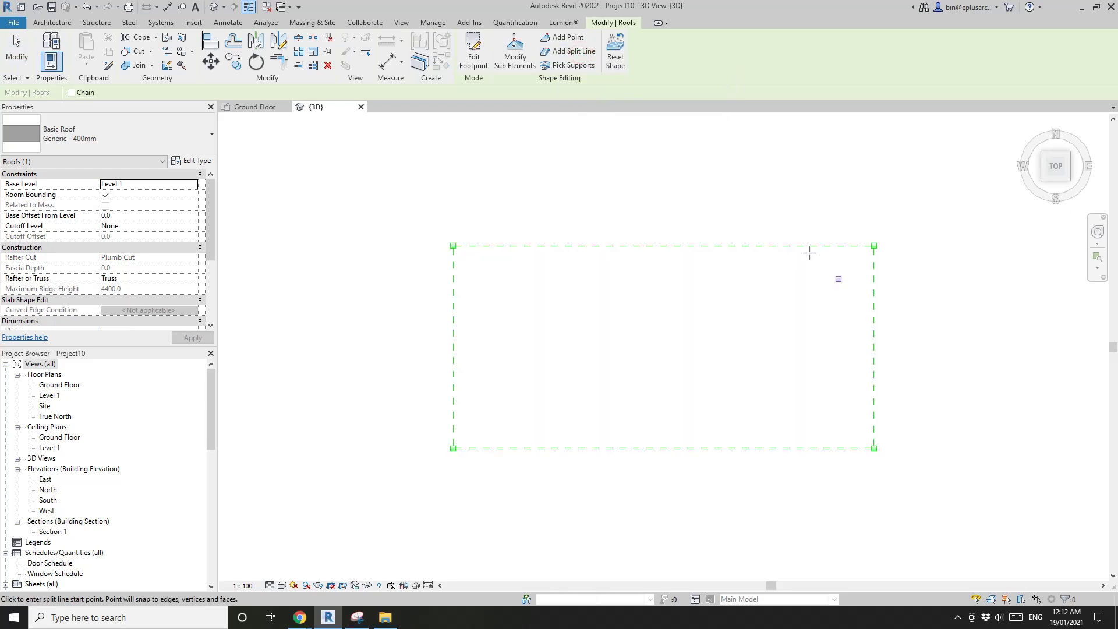
click(791, 245)
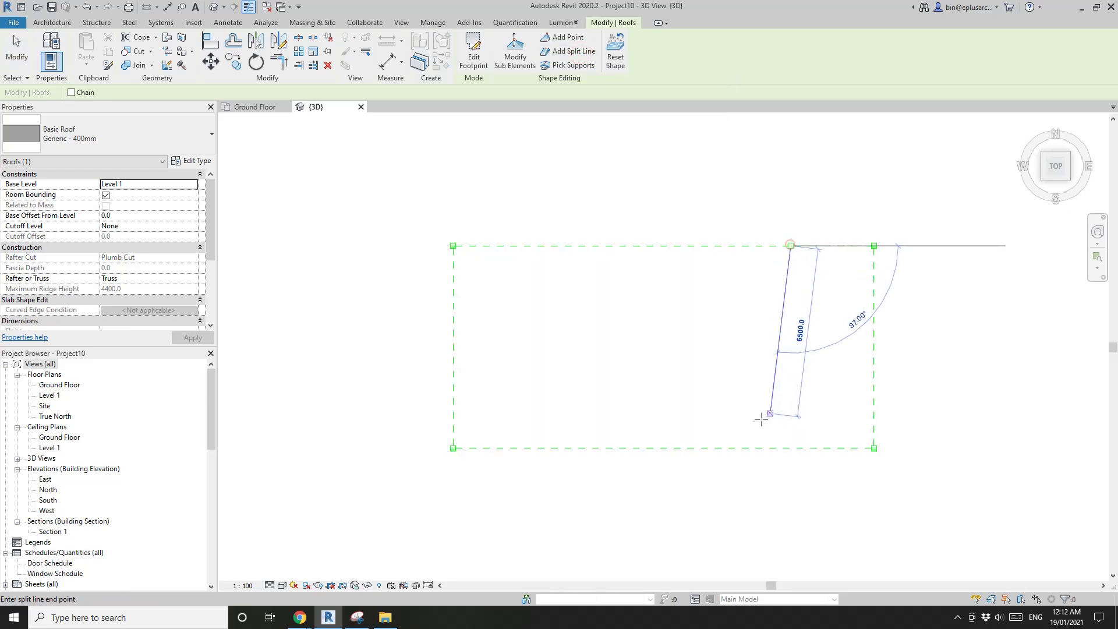
click(733, 448)
click(733, 448)
click(634, 245)
click(635, 245)
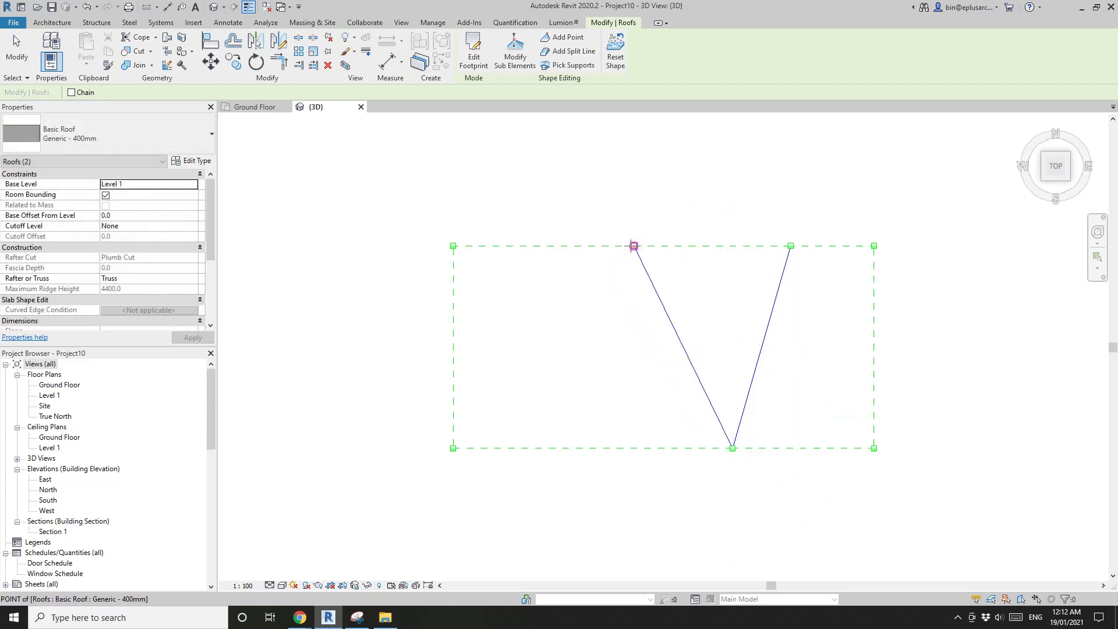
click(568, 448)
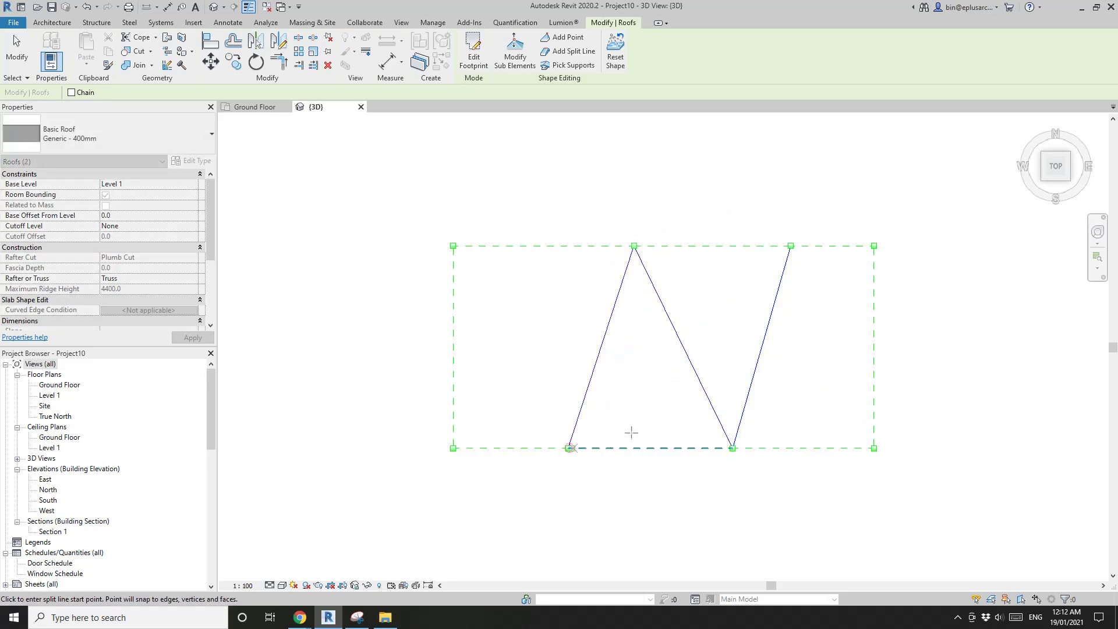
key(Escape)
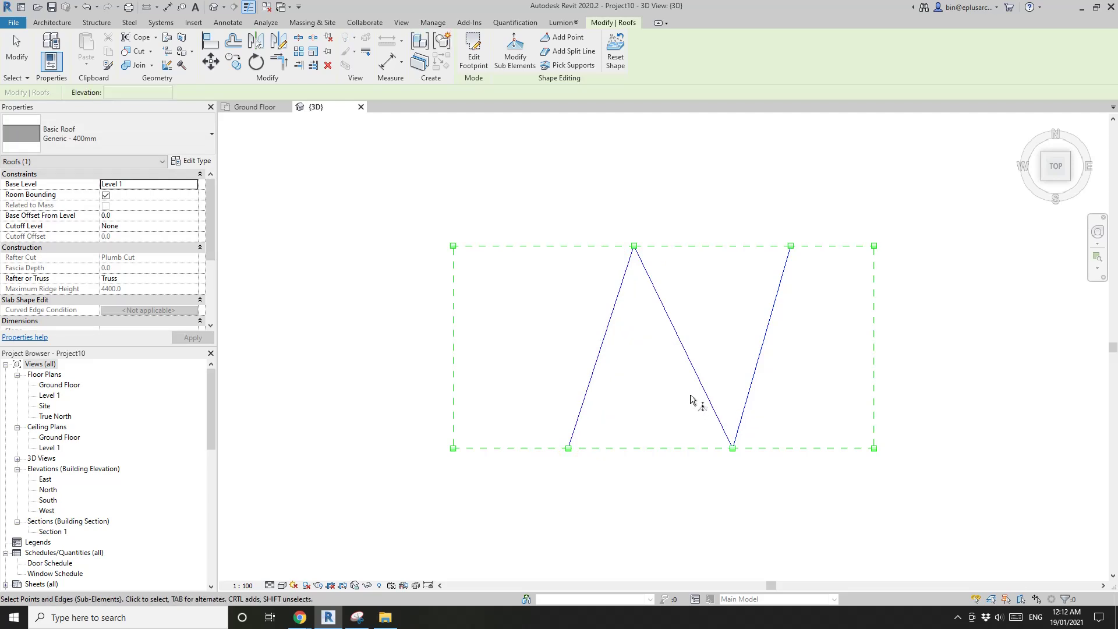
Shift the split lines' end points slightly along the roof's north and south edges in top view.
middle_drag(785, 337, 712, 330)
drag(692, 215, 749, 242)
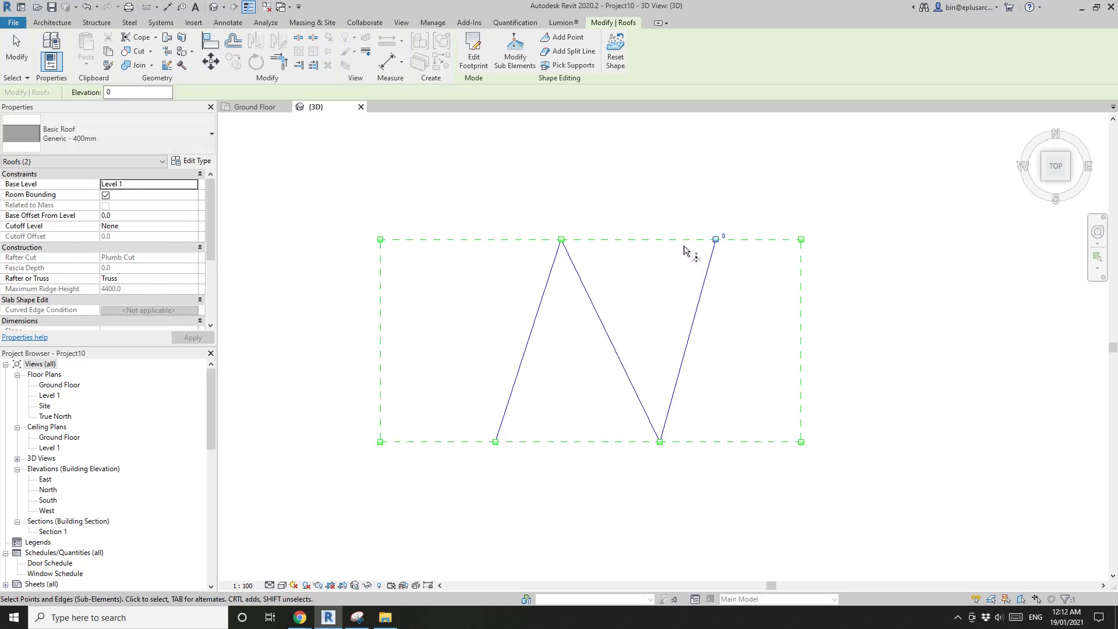
drag(533, 215, 604, 259)
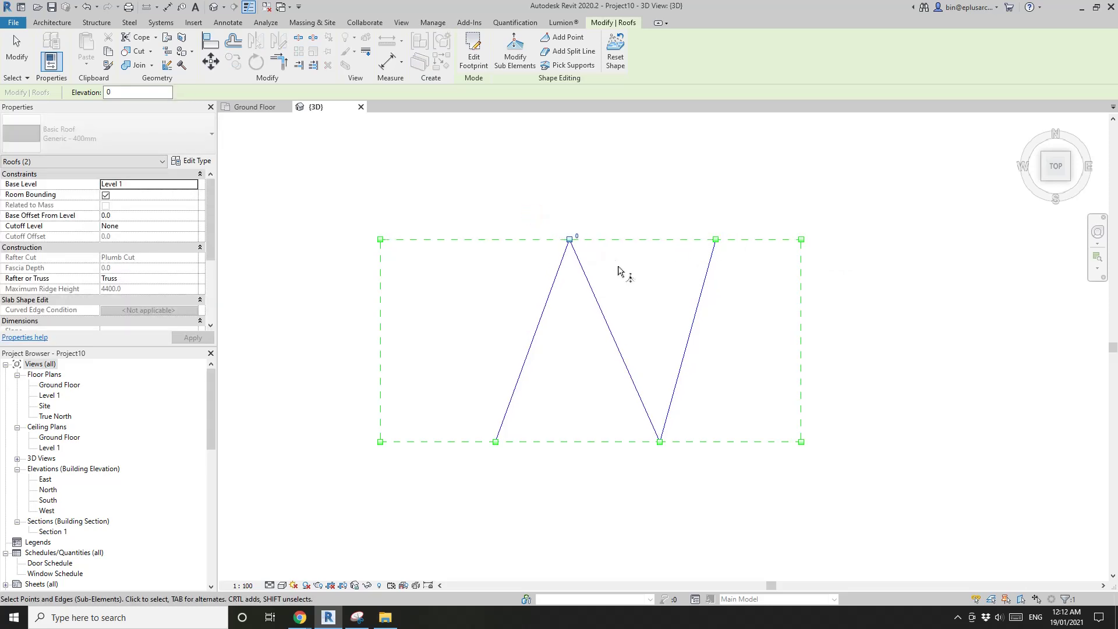
drag(478, 409, 536, 453)
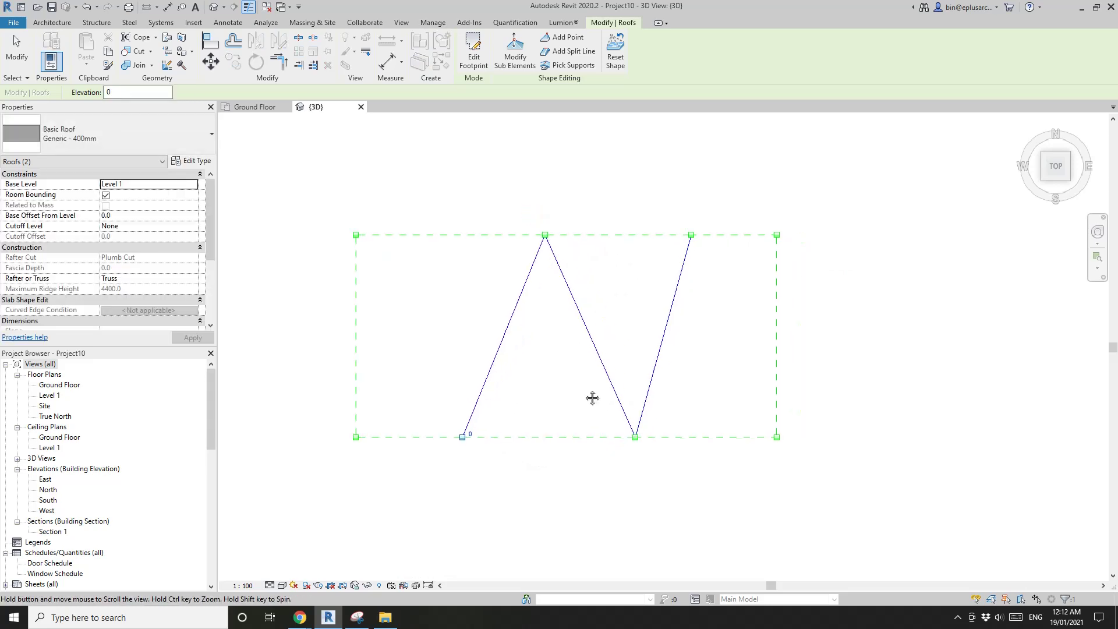
shift+middle_drag(588, 386, 694, 385)
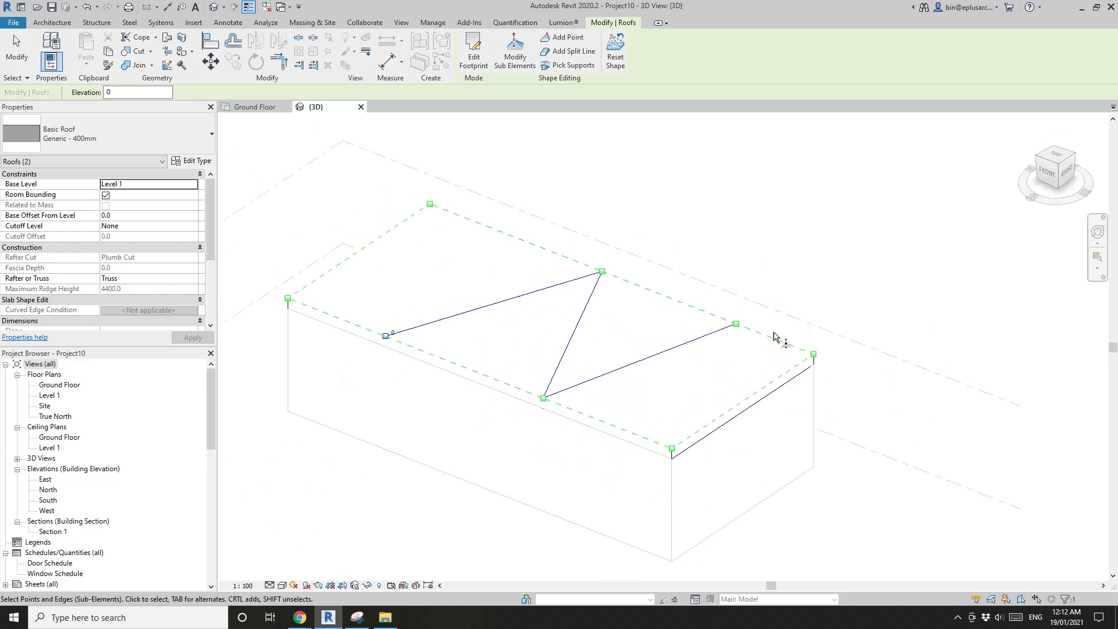
middle_drag(760, 312, 764, 332)
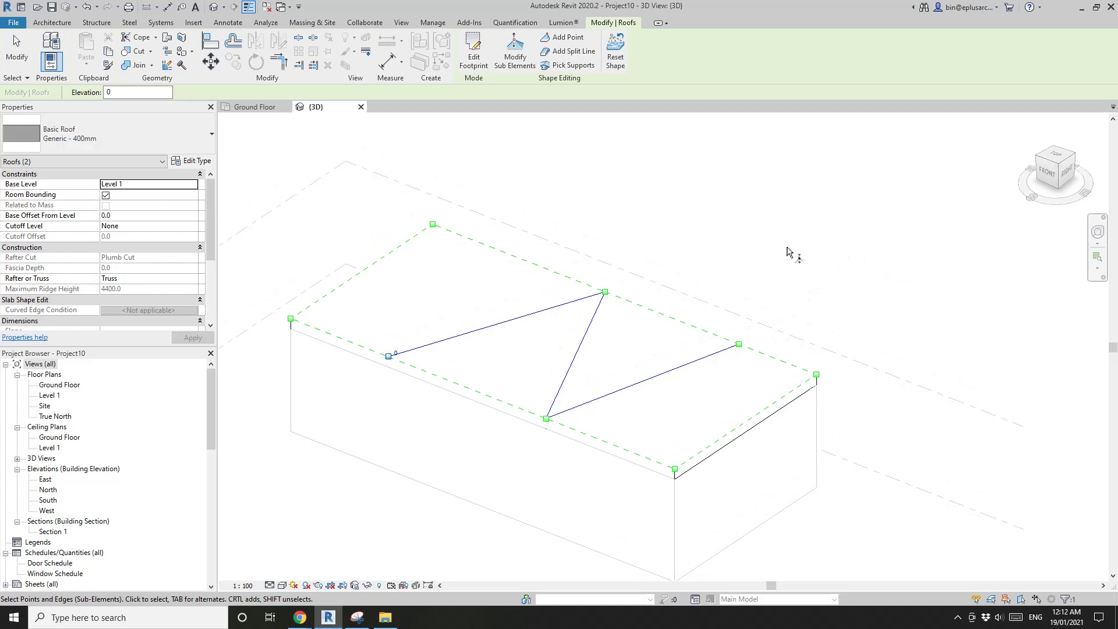
key(Escape)
key(Escape)
Raise the eastern segment of the roof's north edge to an elevation of about 3900 mm using Modify Sub Elements.
shift+middle_drag(617, 247, 708, 260)
click(600, 324)
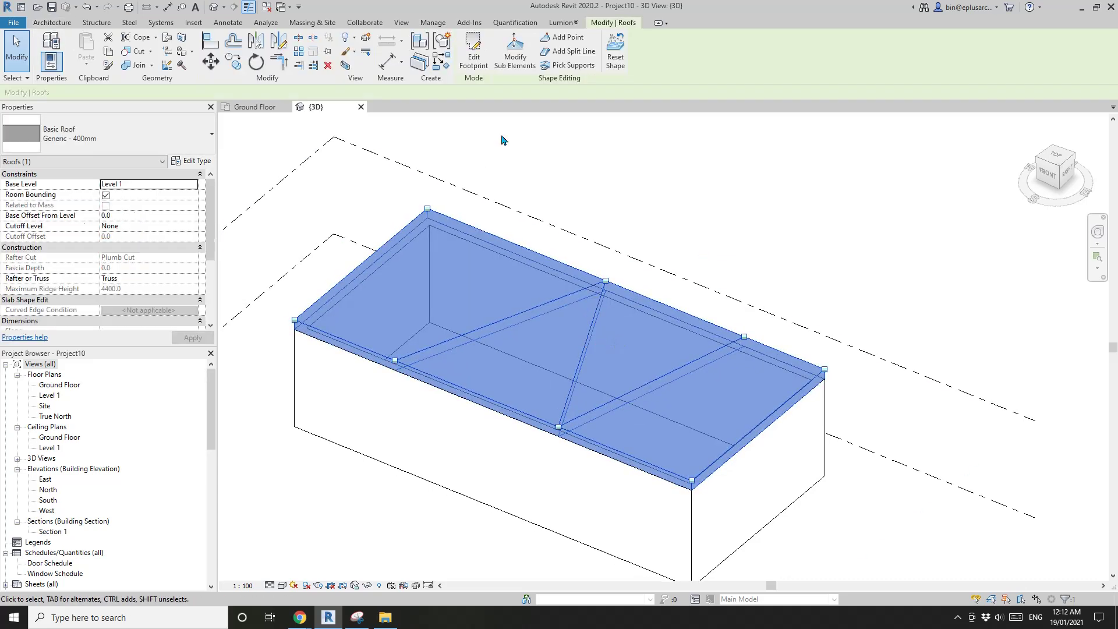
click(619, 259)
click(564, 269)
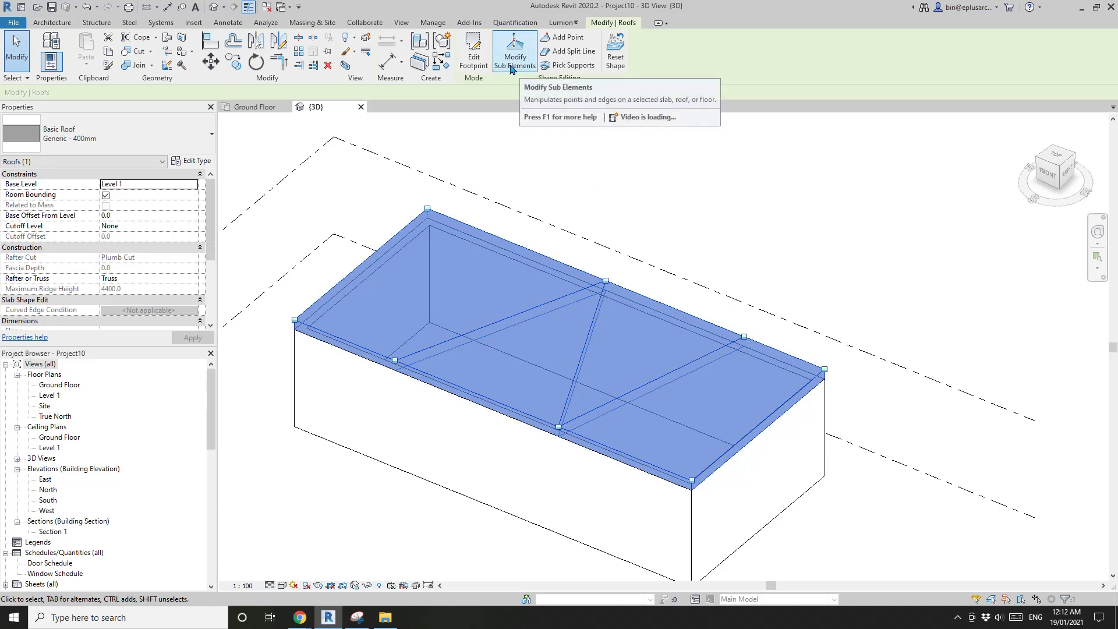
click(512, 68)
middle_drag(740, 342, 710, 324)
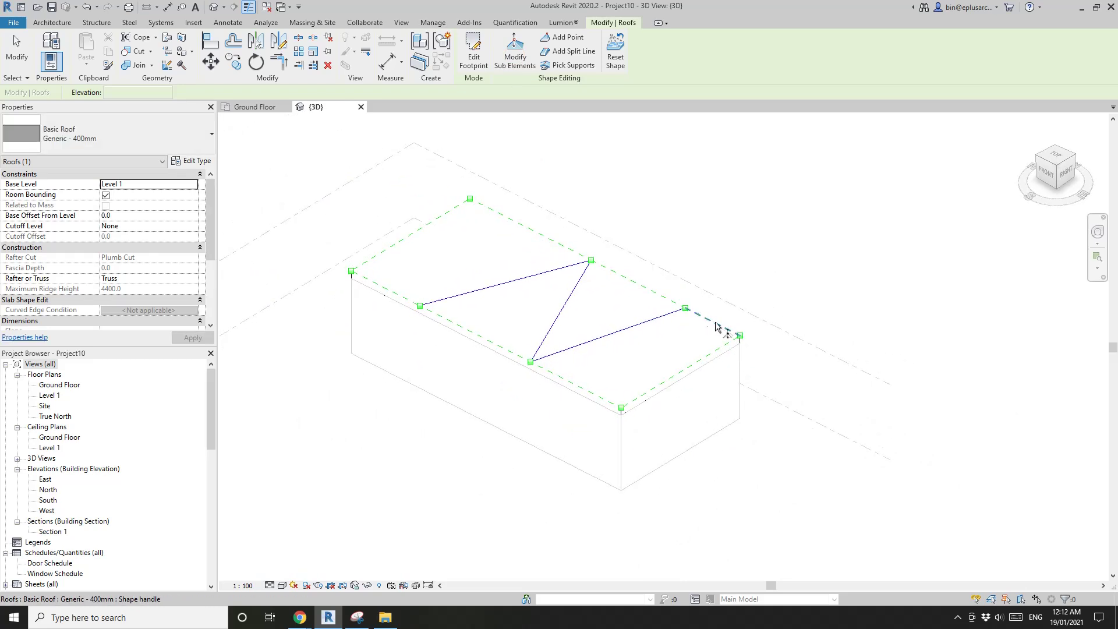
click(717, 327)
drag(713, 314, 712, 312)
drag(715, 269, 712, 244)
shift+middle_drag(712, 243, 769, 304)
middle_drag(593, 339, 713, 364)
scroll(560, 332, up, 2)
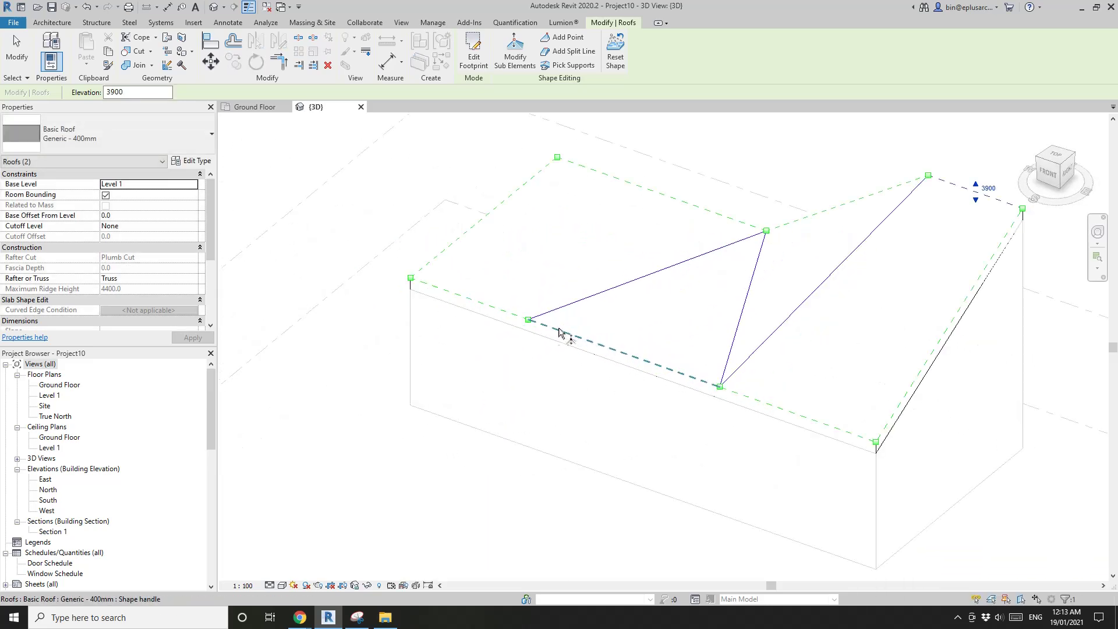
Set the elevation of the western segment of the roof's south edge to 3600 mm.
click(480, 305)
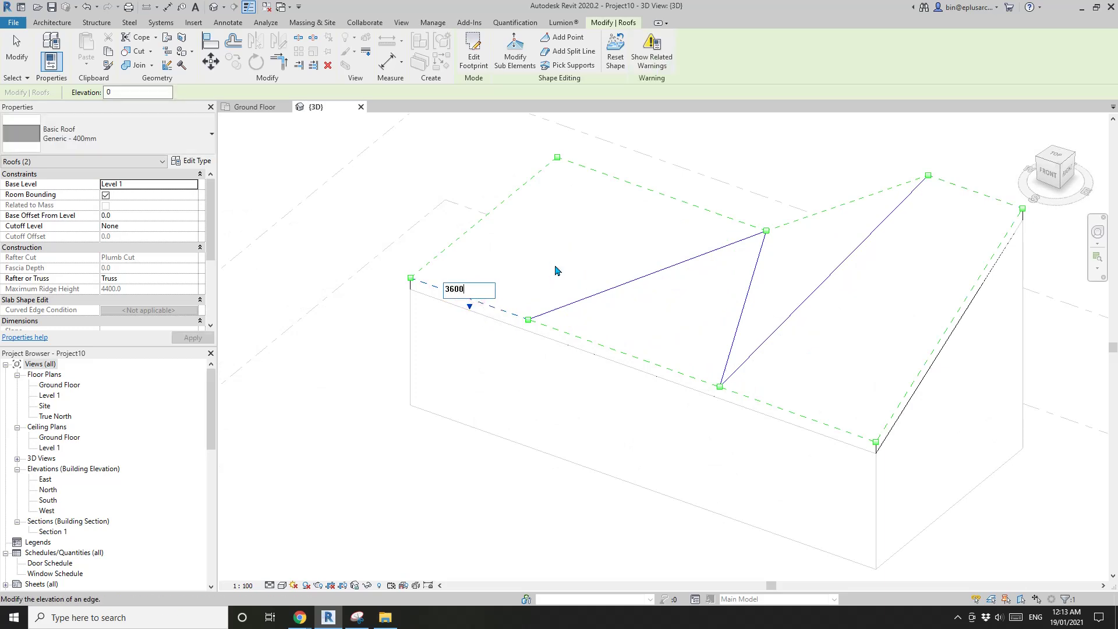
text(3600)
key(Return)
Inspect the folded roof from several angles, including the front.
shift+middle_drag(458, 173, 841, 335)
scroll(794, 271, down, 1)
key(Escape)
shift+middle_drag(992, 229, 757, 268)
click(757, 268)
click(709, 221)
shift+middle_drag(709, 222, 550, 115)
scroll(761, 181, up, 1)
middle_drag(757, 215, 709, 219)
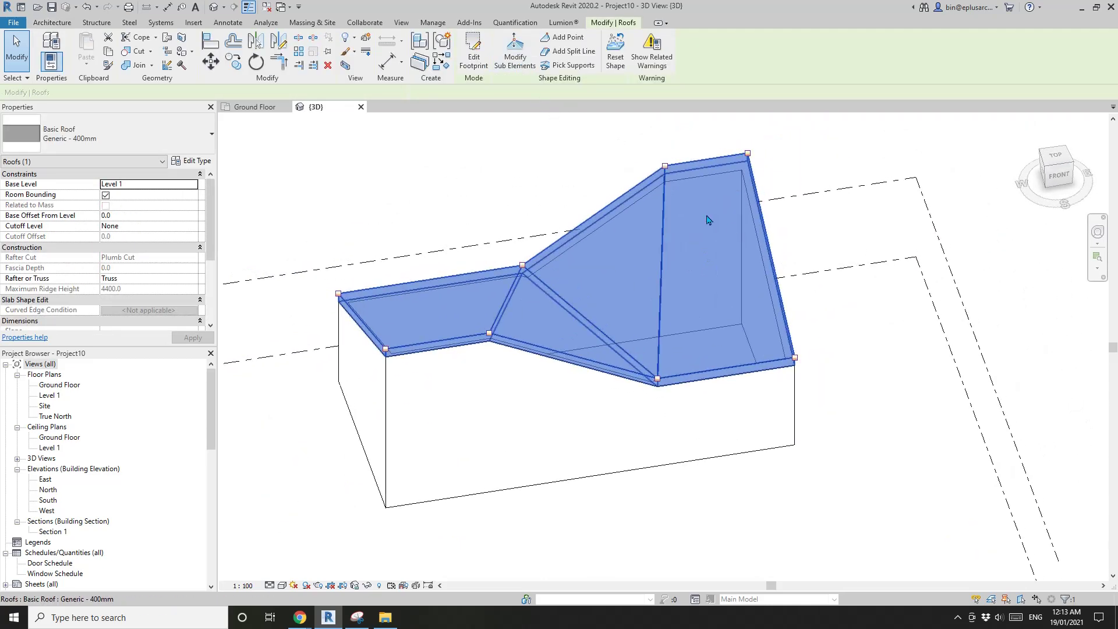
Check the elevations of the middle fold points on the roof's north and south edges in sub-element editing.
click(519, 55)
shift+middle_drag(606, 219, 577, 245)
drag(565, 256, 606, 310)
shift+middle_drag(607, 310, 707, 367)
drag(497, 219, 539, 281)
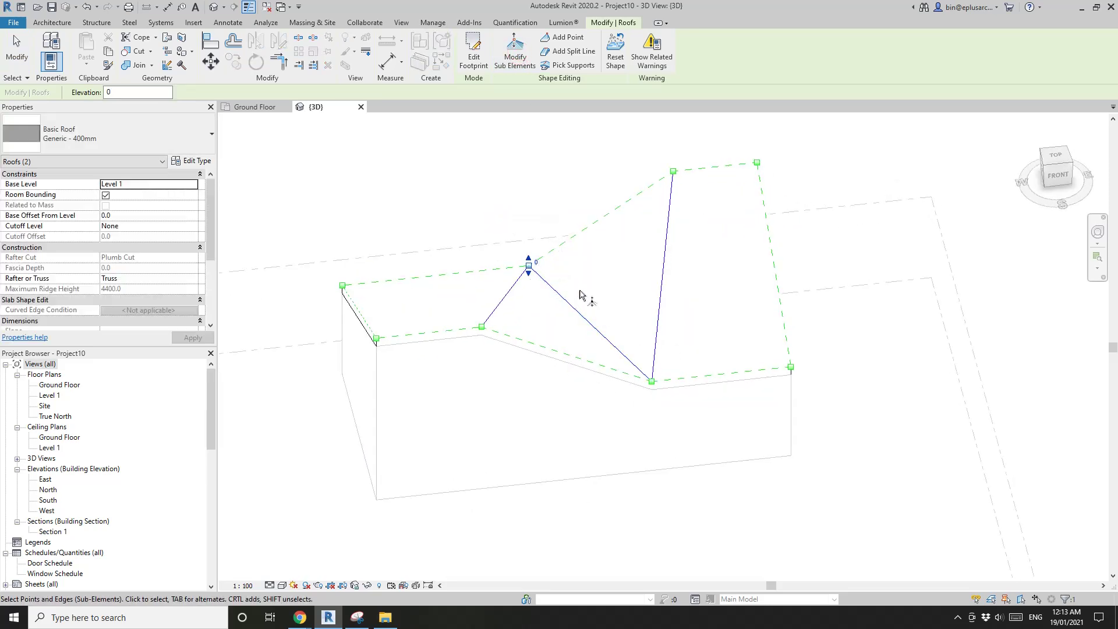
middle_drag(579, 294, 568, 277)
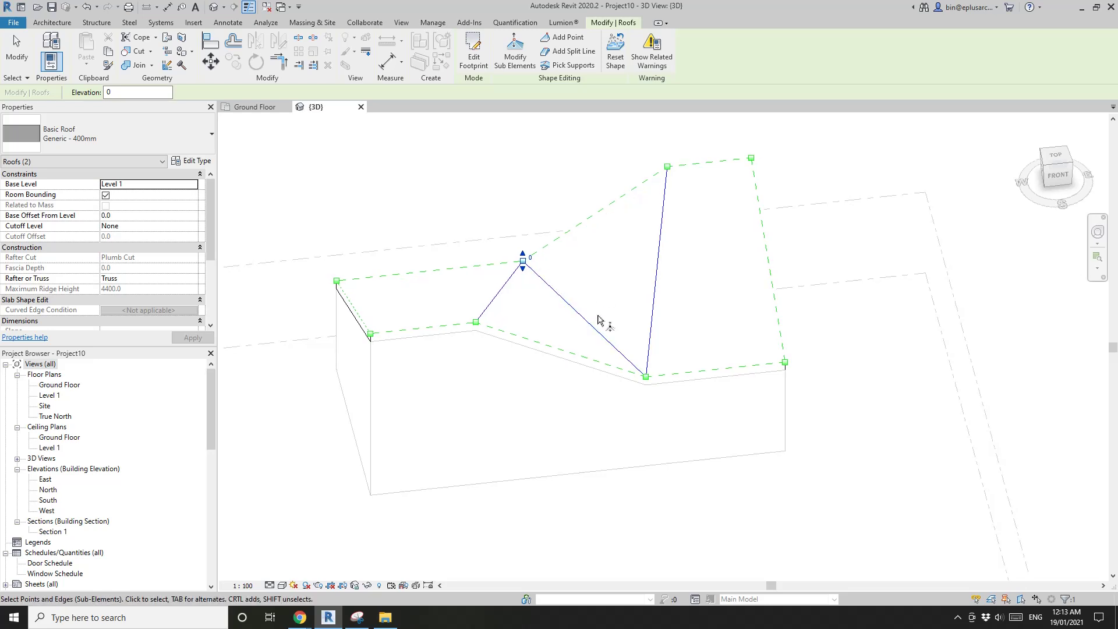
middle_drag(598, 316, 593, 309)
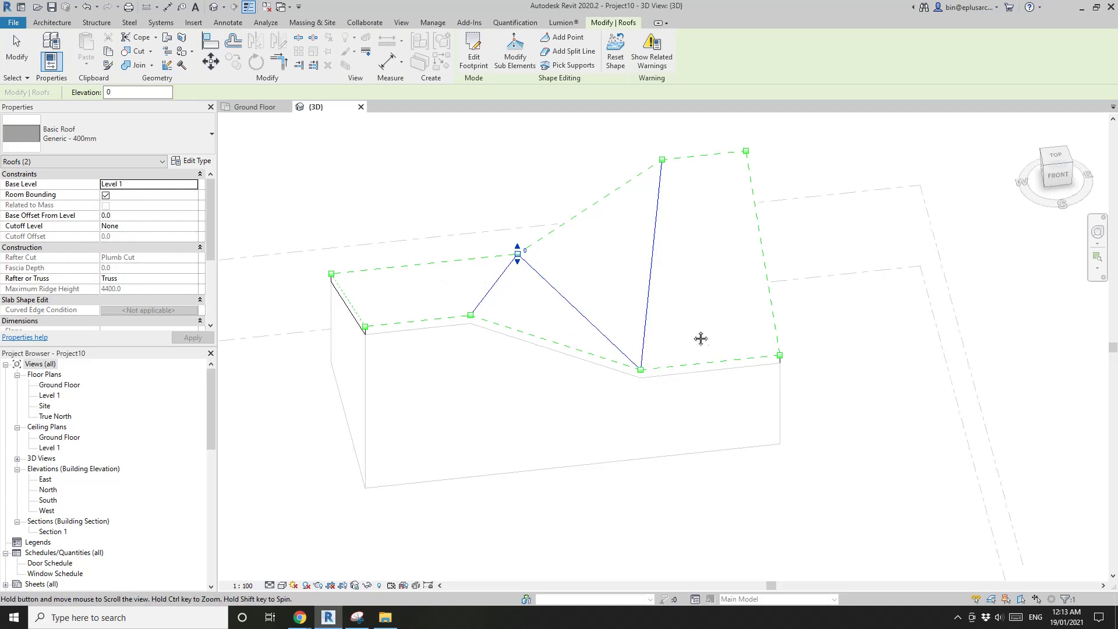
drag(618, 331, 670, 396)
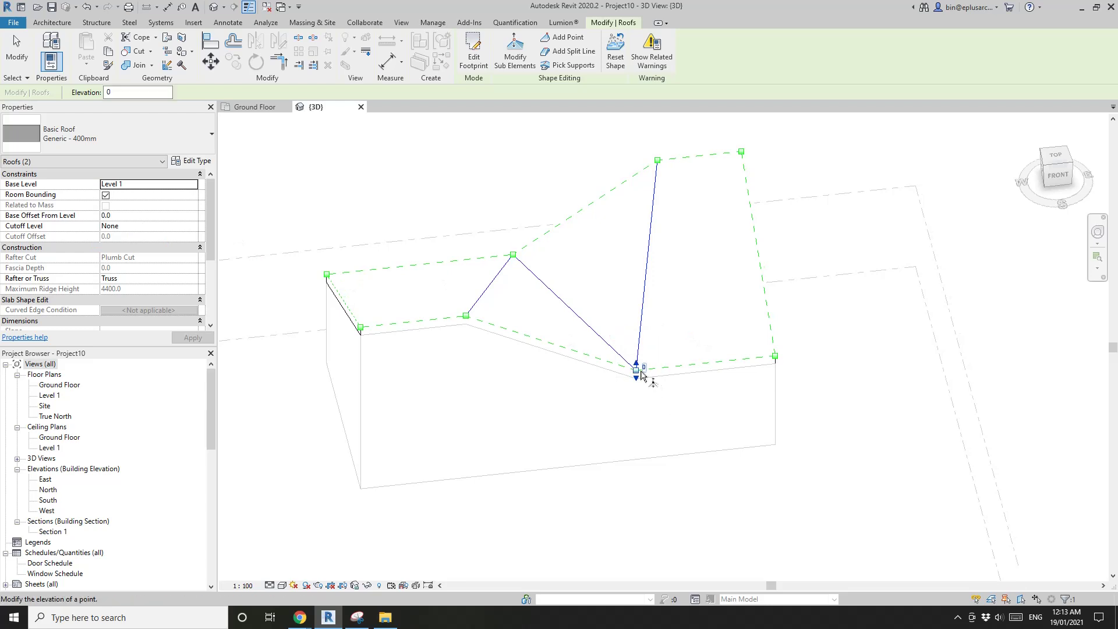
Set the elevation of the eastern segment of the roof's south edge to 300 mm and leave sub-element editing.
shift+middle_drag(608, 336, 692, 387)
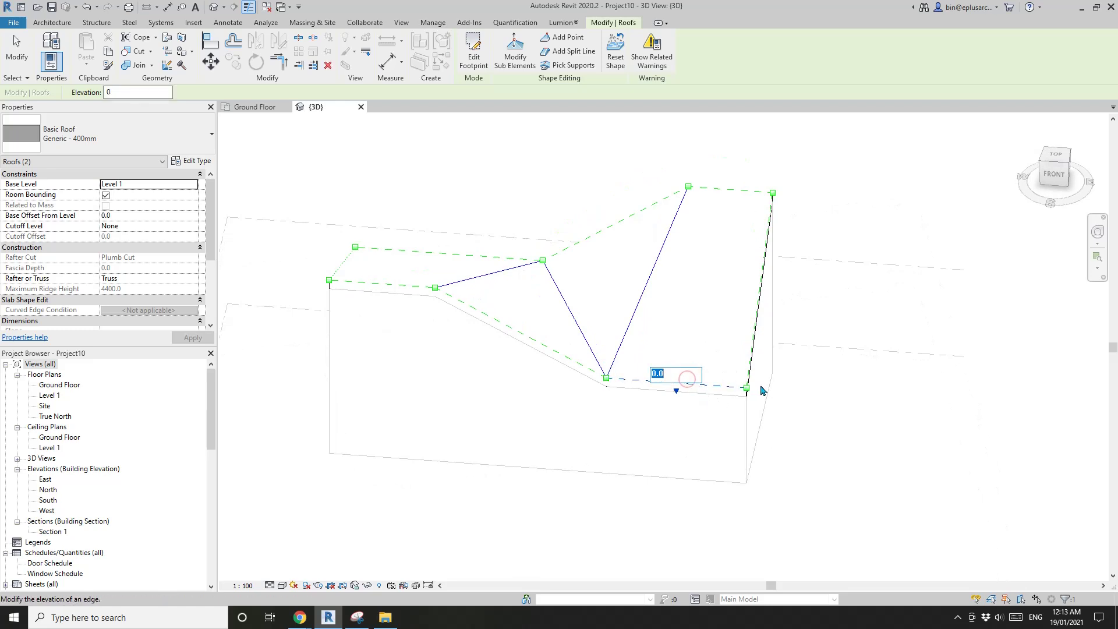
key(Return)
shift+middle_drag(841, 352, 657, 304)
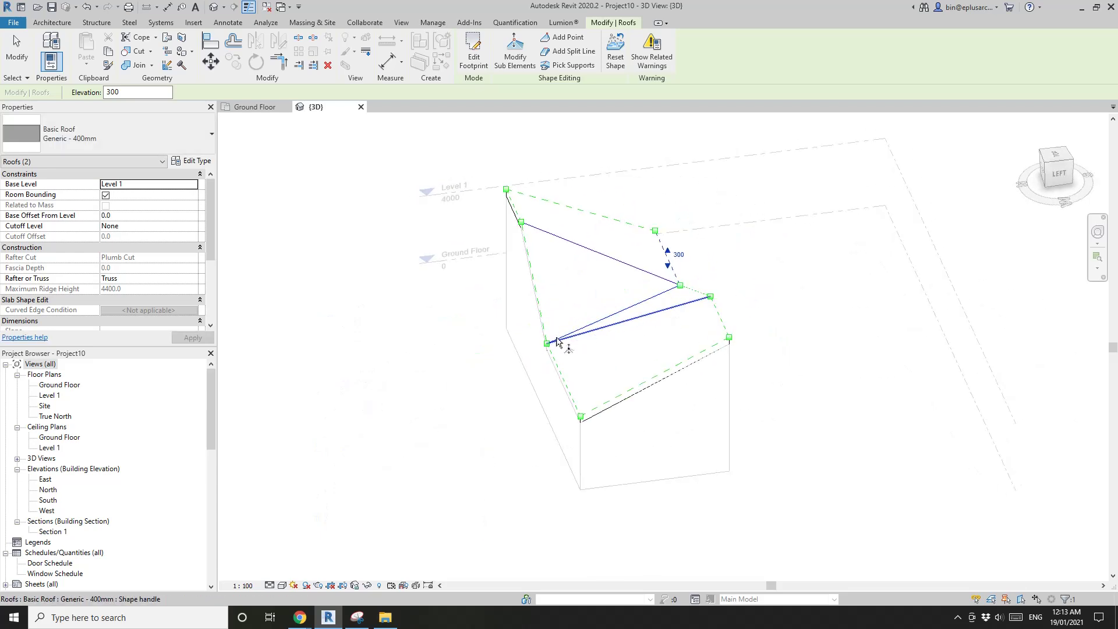
shift+middle_drag(558, 350, 623, 343)
key(Escape)
shift+middle_drag(761, 352, 606, 404)
click(625, 335)
scroll(624, 334, up, 1)
Switch to the browser to compare the roof shape with the Casa Zilvar exterior photo, and return to Revit.
click(332, 581)
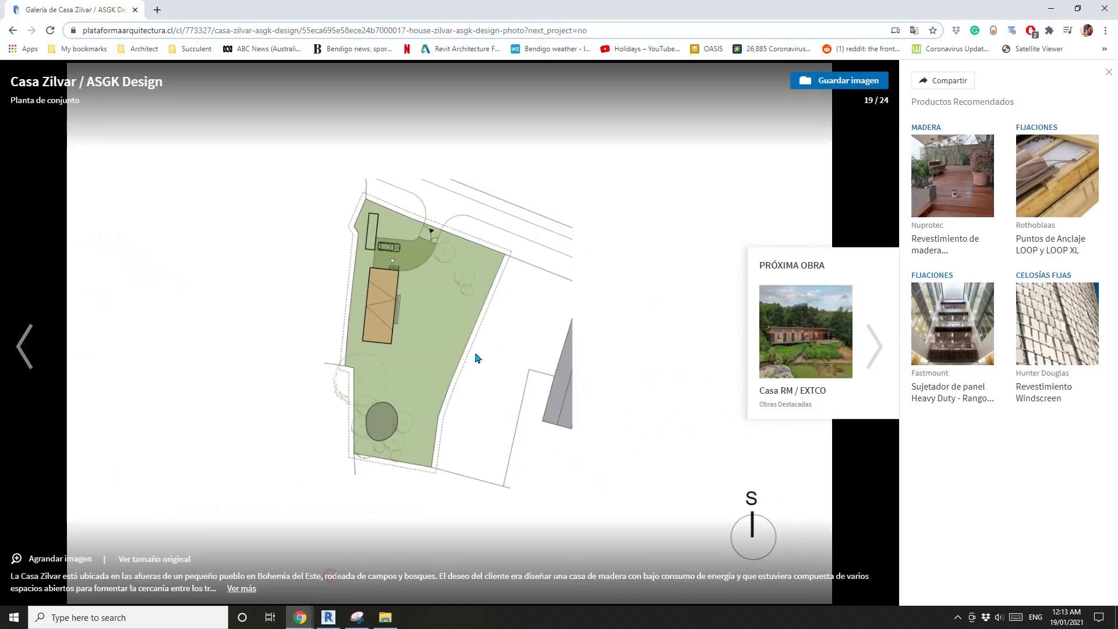
key(Left)
key(Left)
click(481, 350)
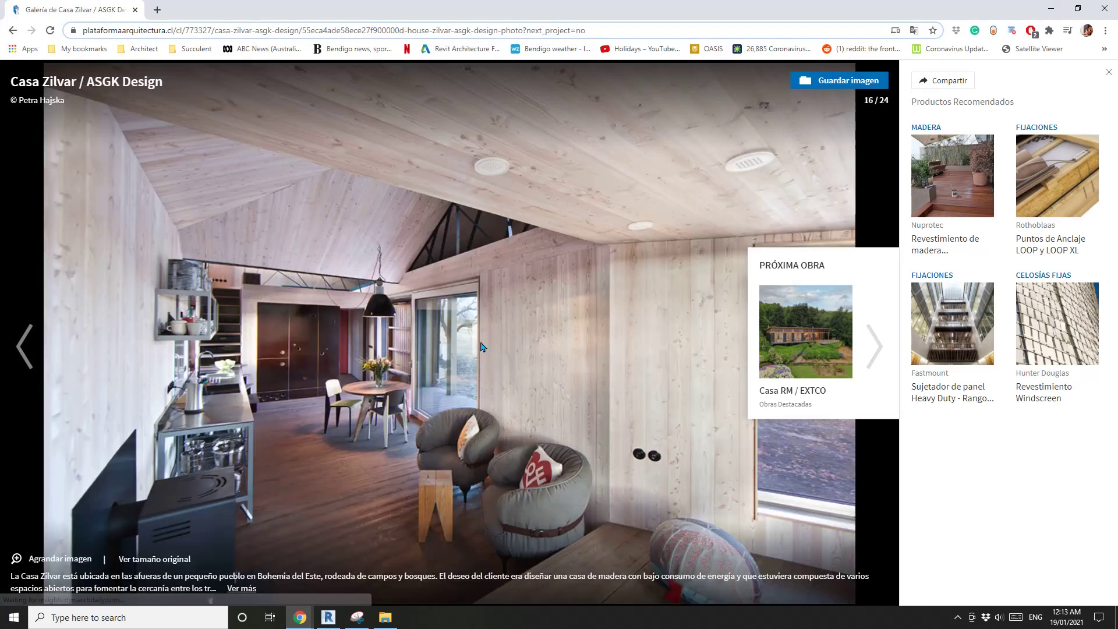
click(481, 349)
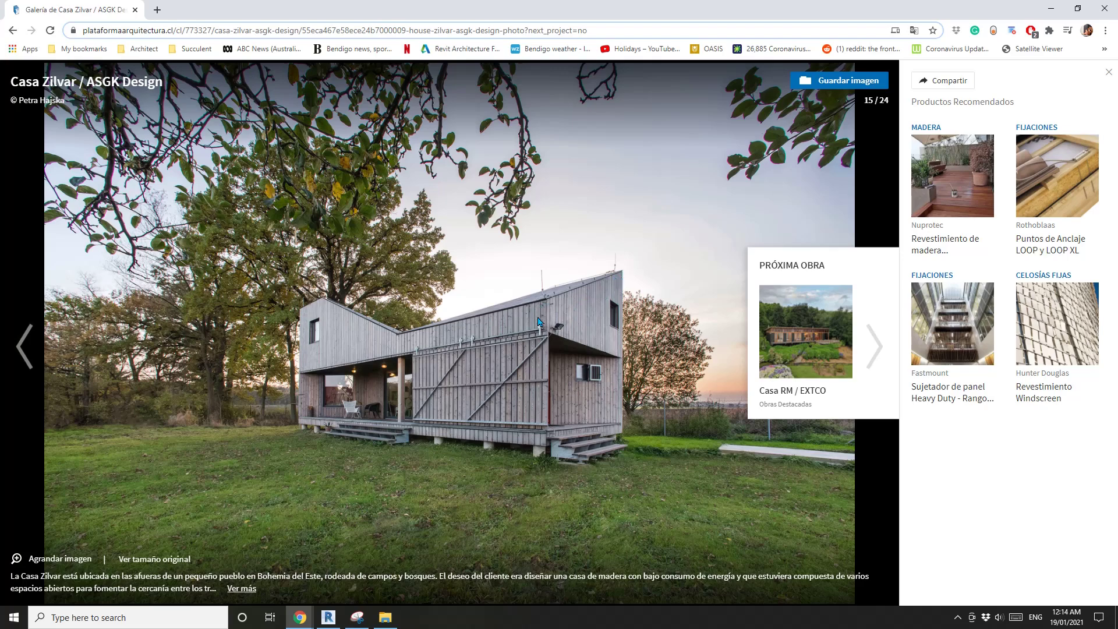
click(328, 617)
Duplicate the folded roof's Generic - 400mm type under the name 30mm.
shift+middle_drag(501, 412, 571, 382)
scroll(698, 389, up, 1)
mouse_move(697, 389)
shift+middle_down()
mouse_move(736, 366)
mouse_move(701, 372)
mouse_move(693, 360)
mouse_move(638, 374)
mouse_move(706, 389)
shift+middle_up()
scroll(657, 386, up, 1)
click(654, 391)
scroll(675, 392, down, 1)
click(652, 329)
middle_drag(651, 331, 707, 331)
click(190, 162)
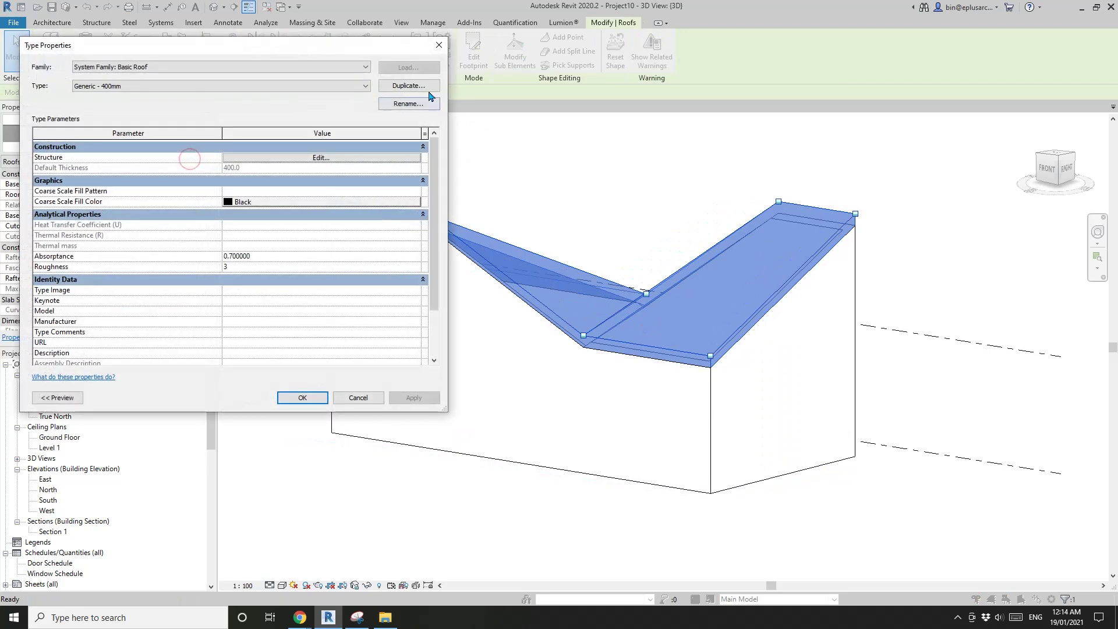
click(421, 85)
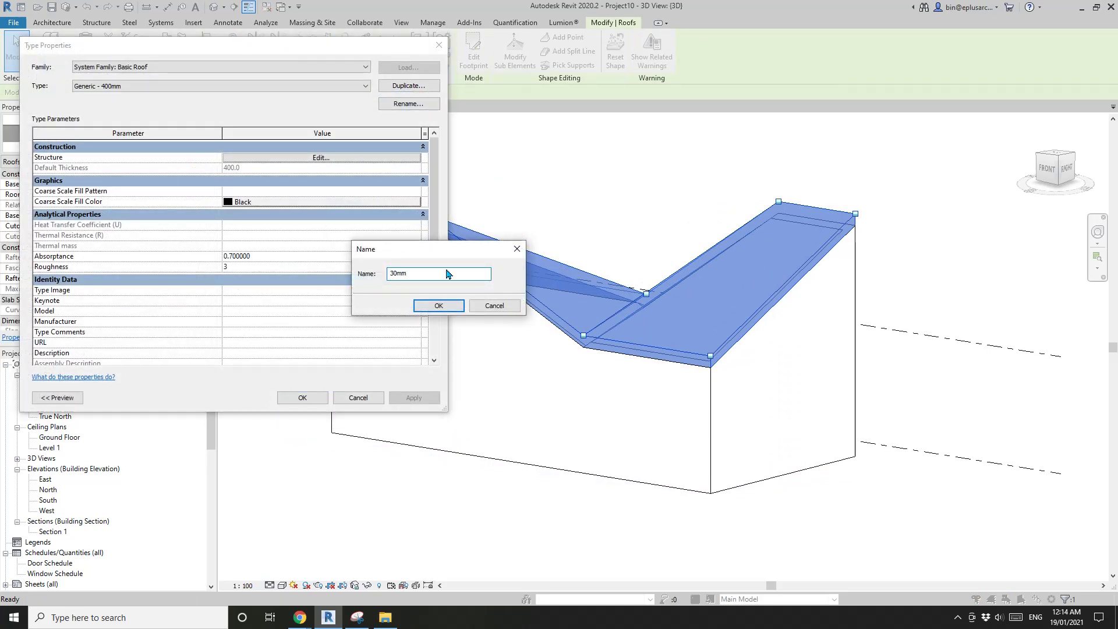
text(30mm)
click(447, 304)
Set the structure layer thickness of the 30mm roof type to 30 mm and apply the type changes.
click(336, 147)
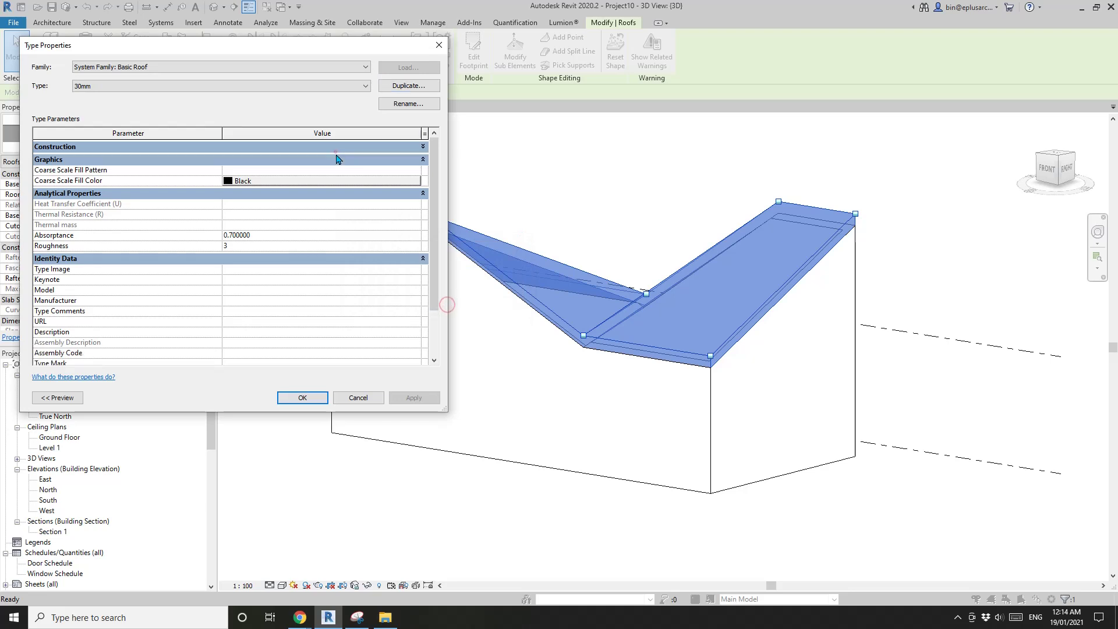
click(285, 148)
click(272, 157)
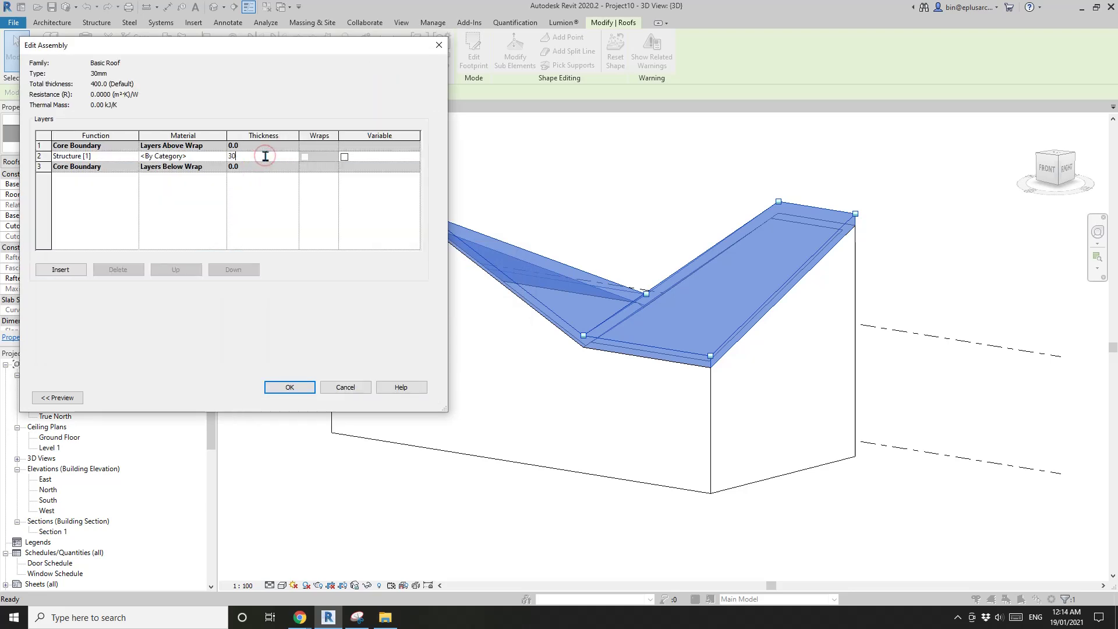
click(295, 386)
click(312, 396)
key(Escape)
Inspect the thin folded roof and its meeting with the walls up close.
shift+middle_drag(684, 359, 602, 334)
click(554, 324)
key(Escape)
click(628, 315)
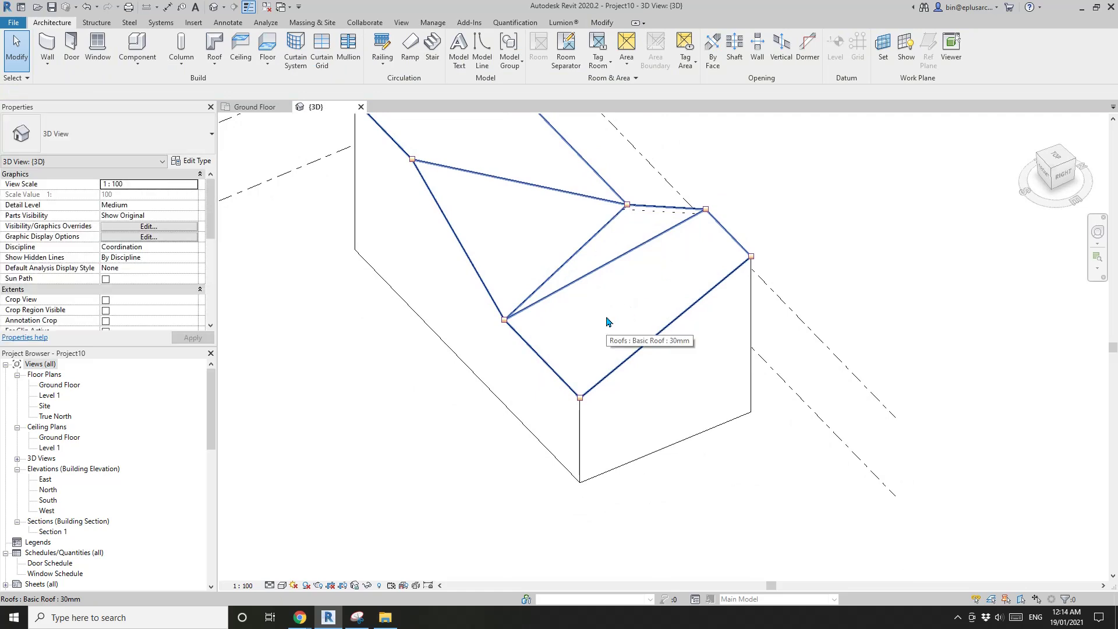
scroll(606, 309, up, 2)
scroll(627, 294, down, 1)
middle_drag(630, 305, 640, 339)
Copy the thin folded roof 300 mm straight down in the right-side view.
click(596, 298)
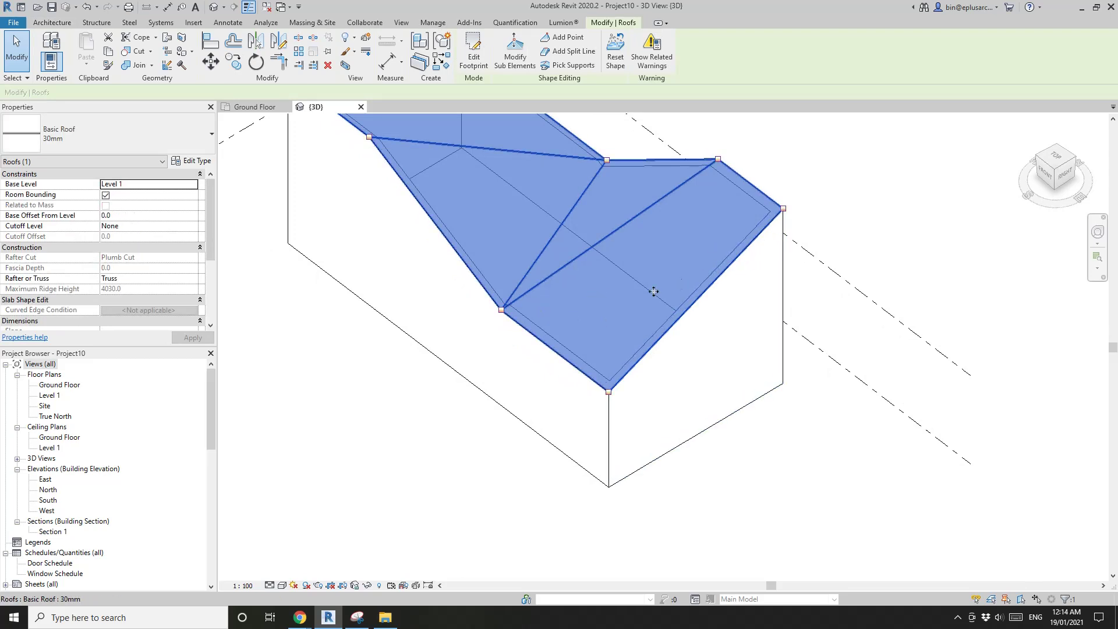
middle_drag(616, 301, 588, 301)
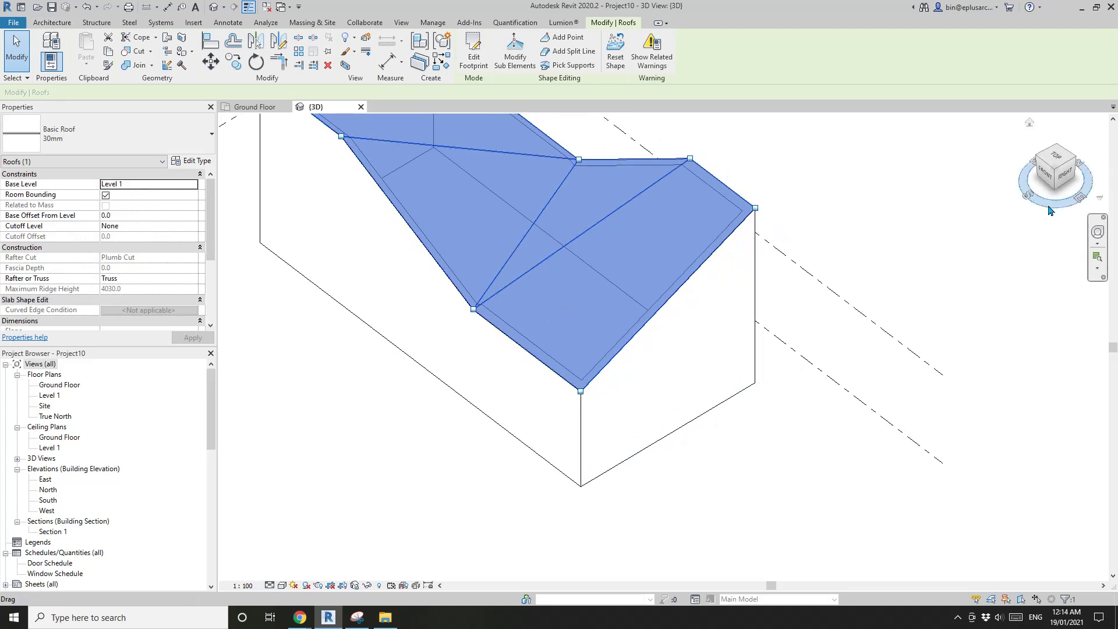
click(1068, 183)
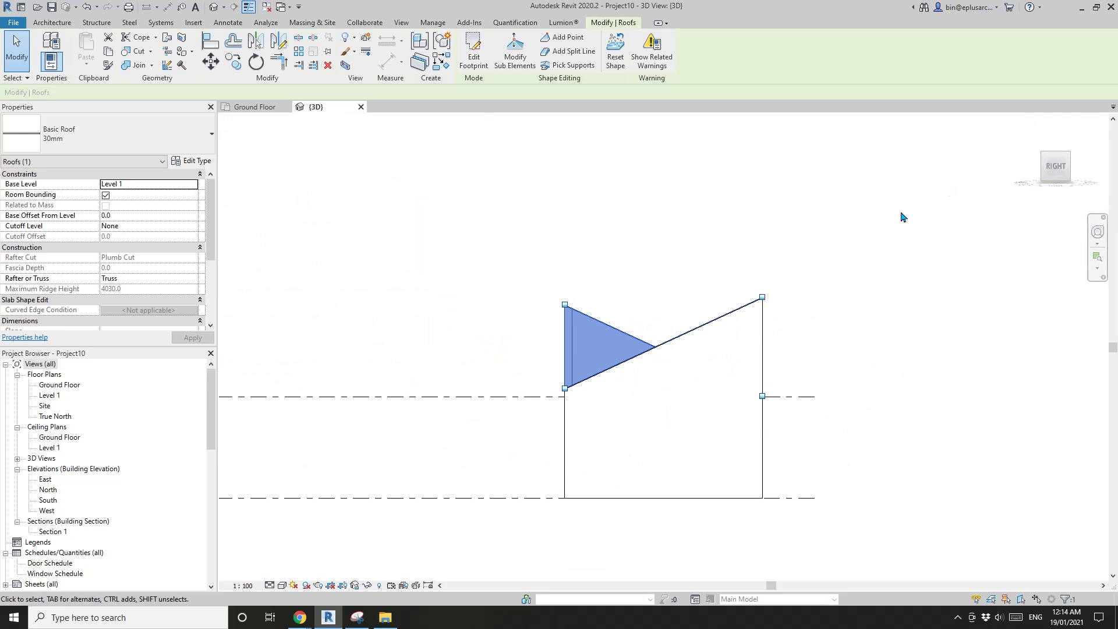
middle_drag(727, 356, 575, 271)
key(m)
key(v)
click(722, 199)
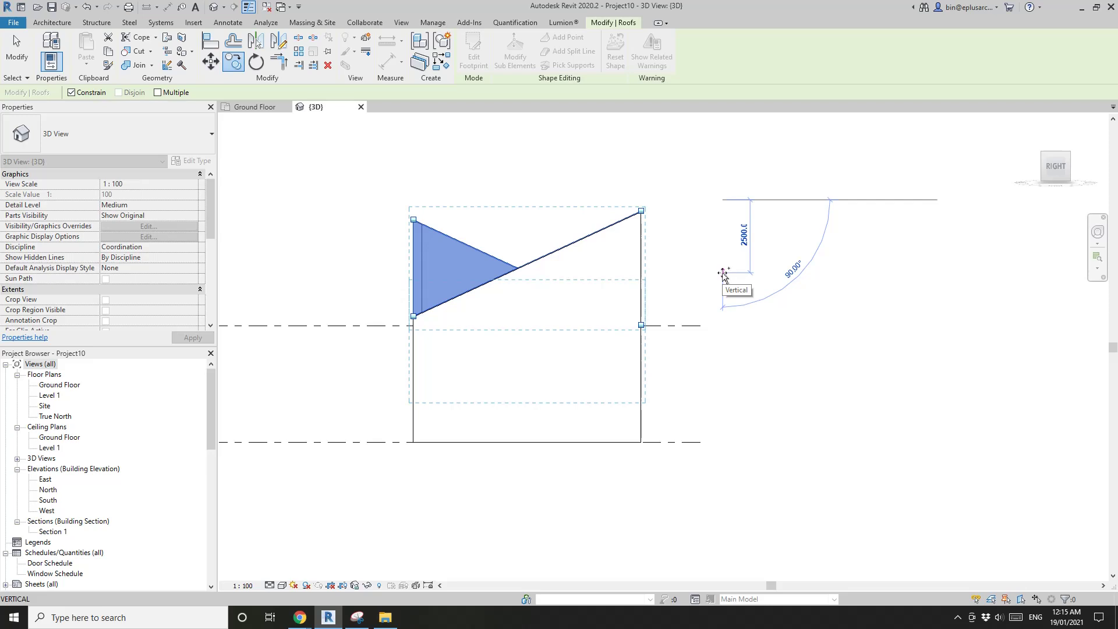
scroll(723, 273, up, 1)
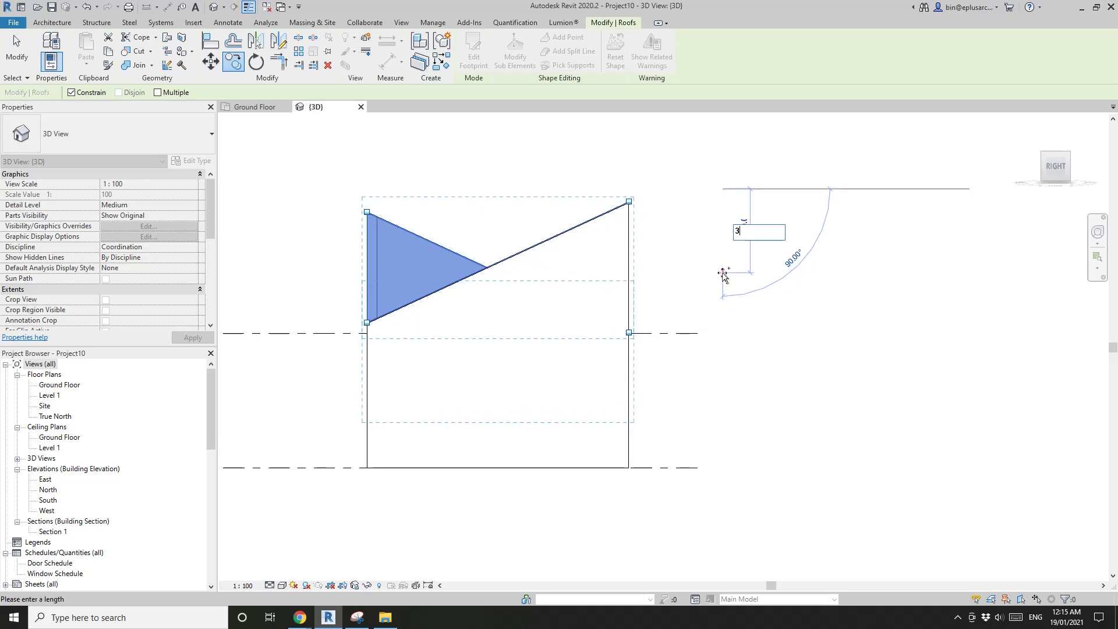
key(Return)
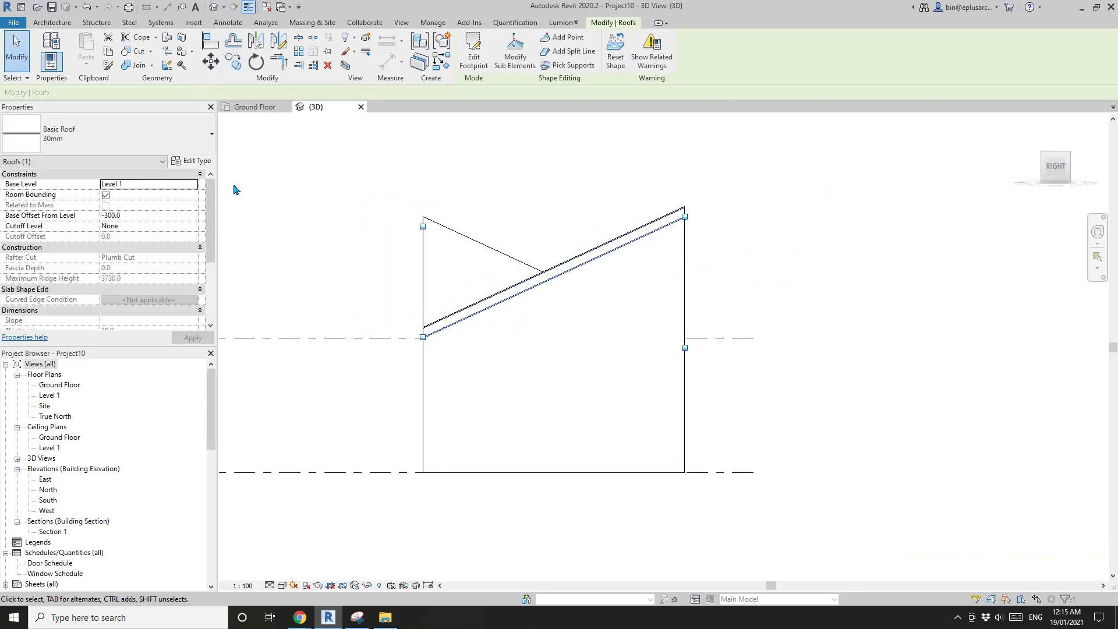
Duplicate the lower roof's 30mm type as 300mm and set its structure layer thickness to 300 mm.
click(192, 160)
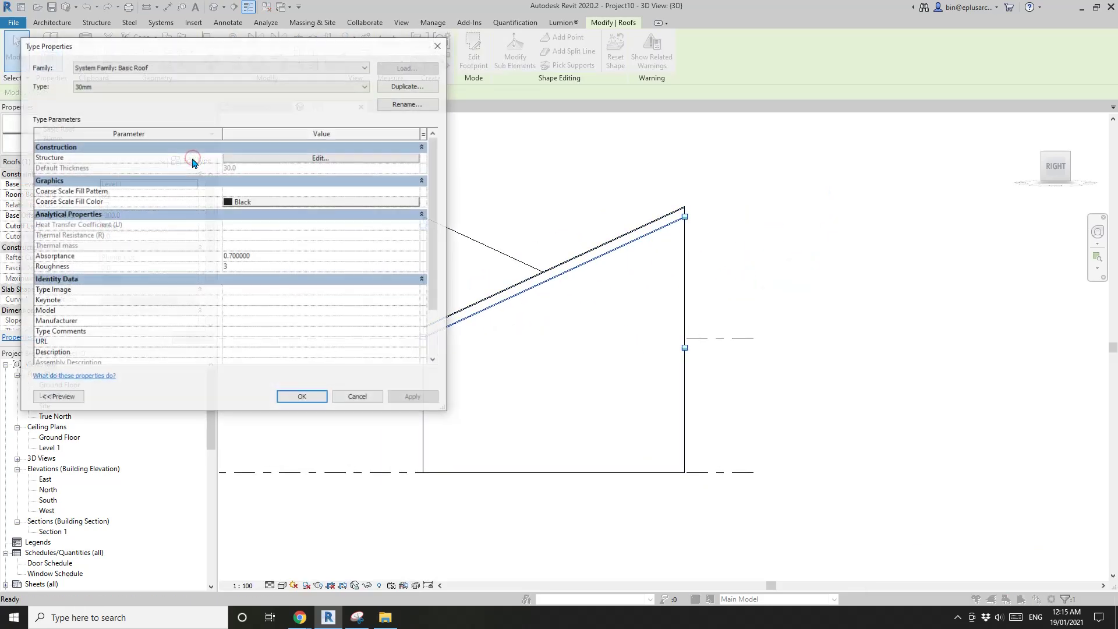
click(407, 86)
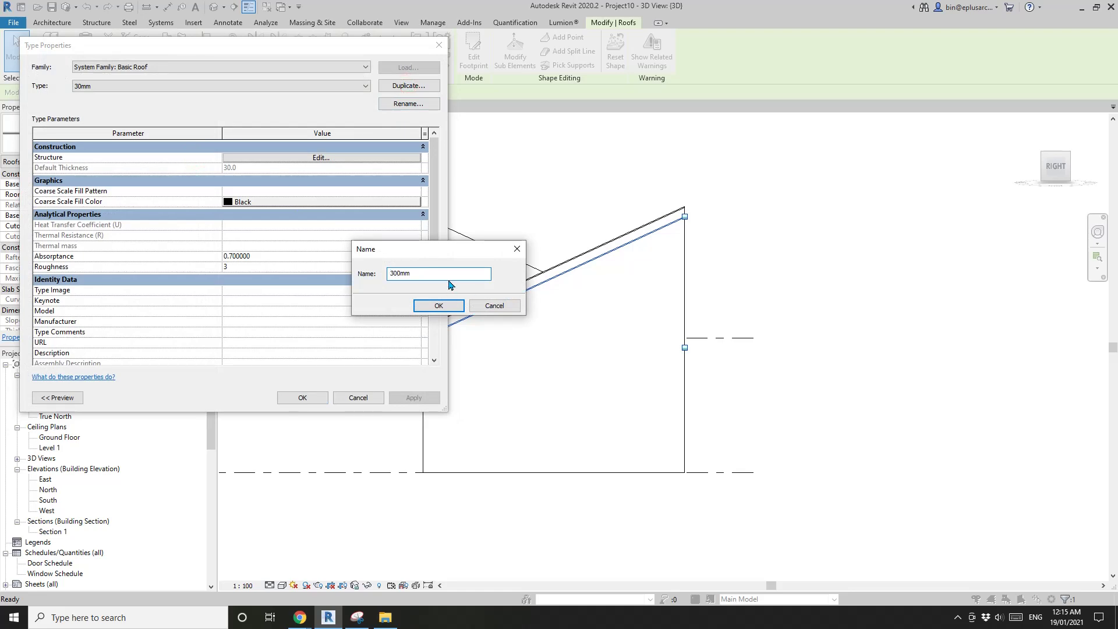
click(437, 306)
click(354, 159)
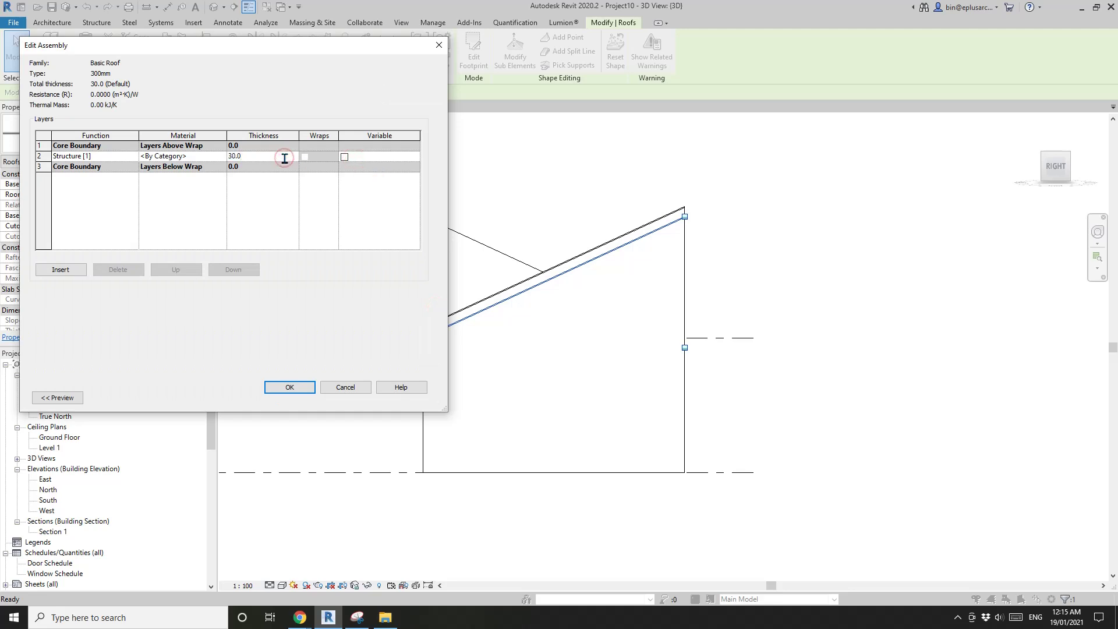
click(294, 387)
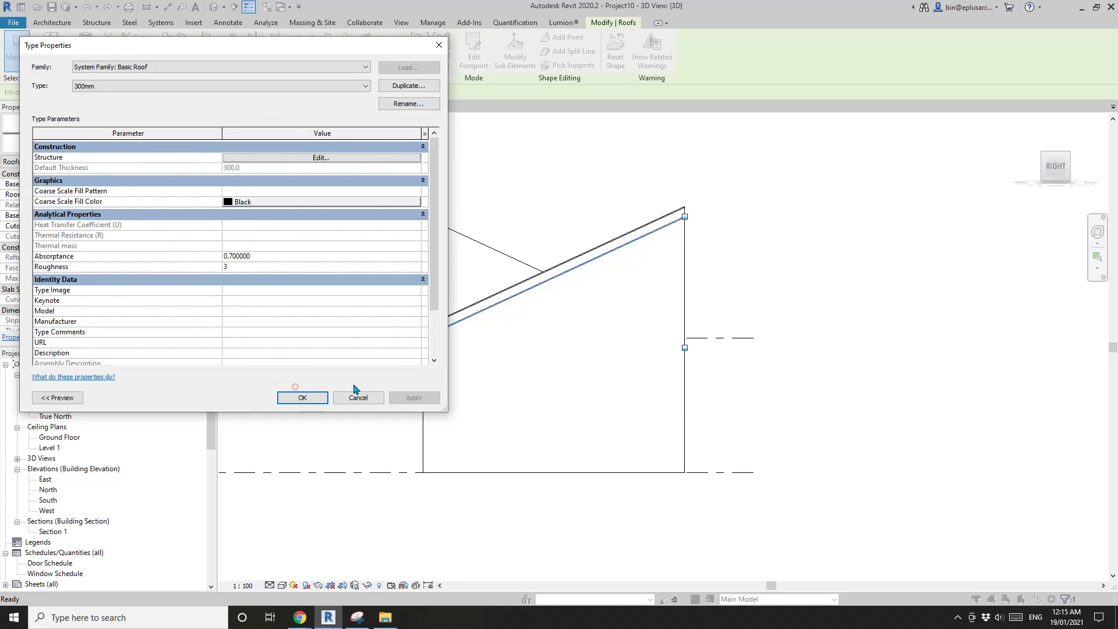
click(358, 398)
Display the 3D view in the Shaded visual style, looking at the corner where the two roof layers meet the walls.
shift+middle_drag(362, 394, 575, 378)
scroll(575, 378, up, 5)
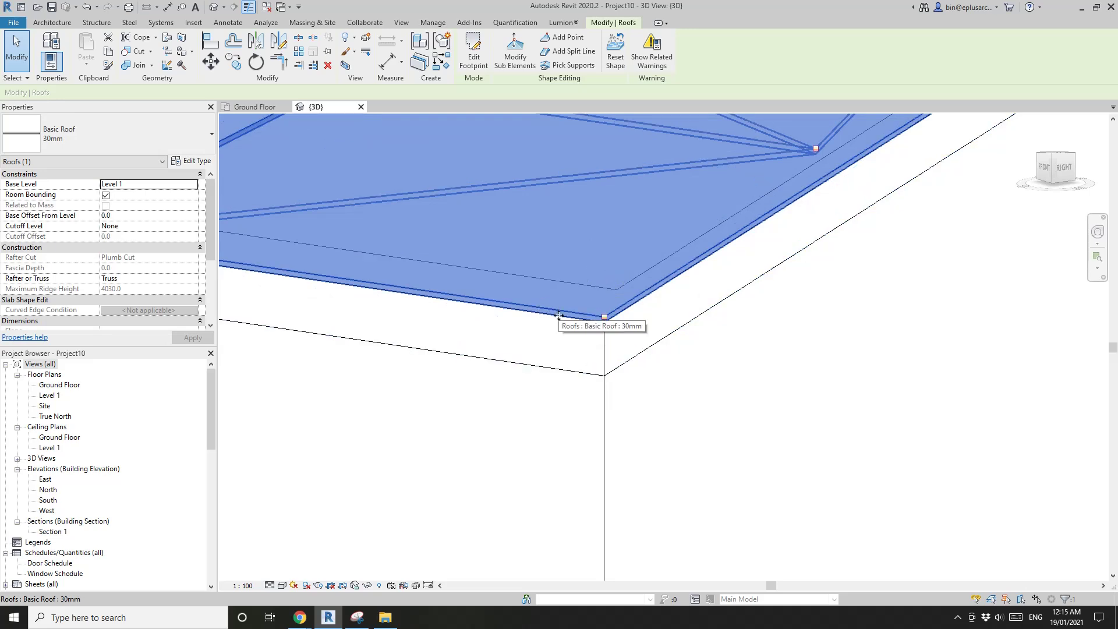
click(651, 330)
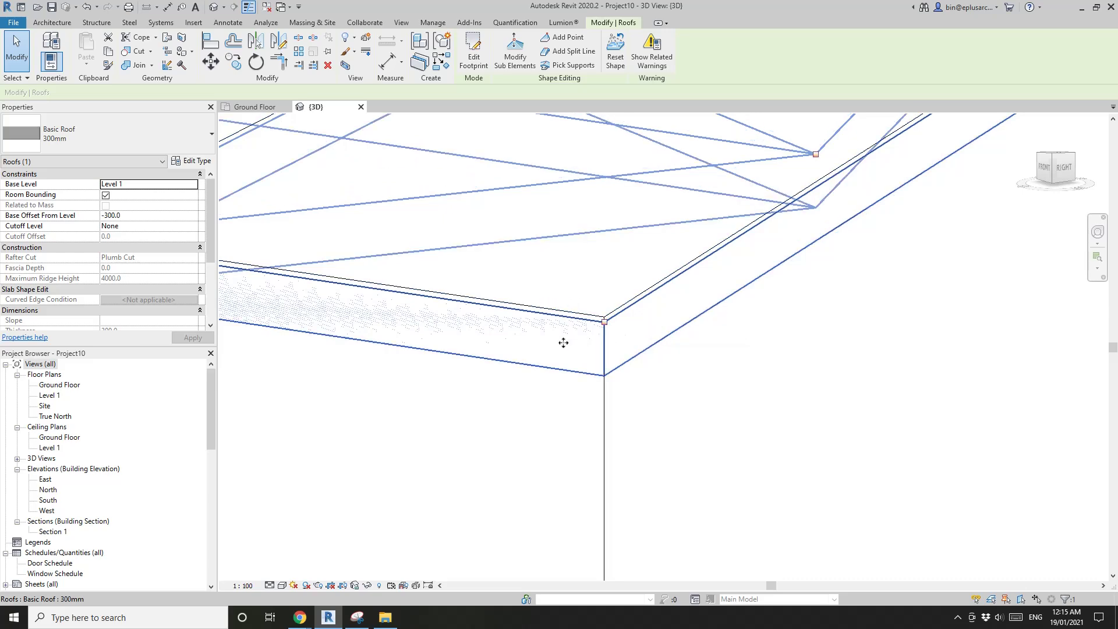
scroll(564, 343, down, 4)
mouse_move(557, 347)
middle_down()
mouse_move(628, 359)
mouse_move(533, 367)
mouse_move(532, 338)
mouse_move(598, 339)
mouse_move(589, 352)
middle_up()
key(Escape)
key(s)
key(d)
scroll(574, 341, up, 2)
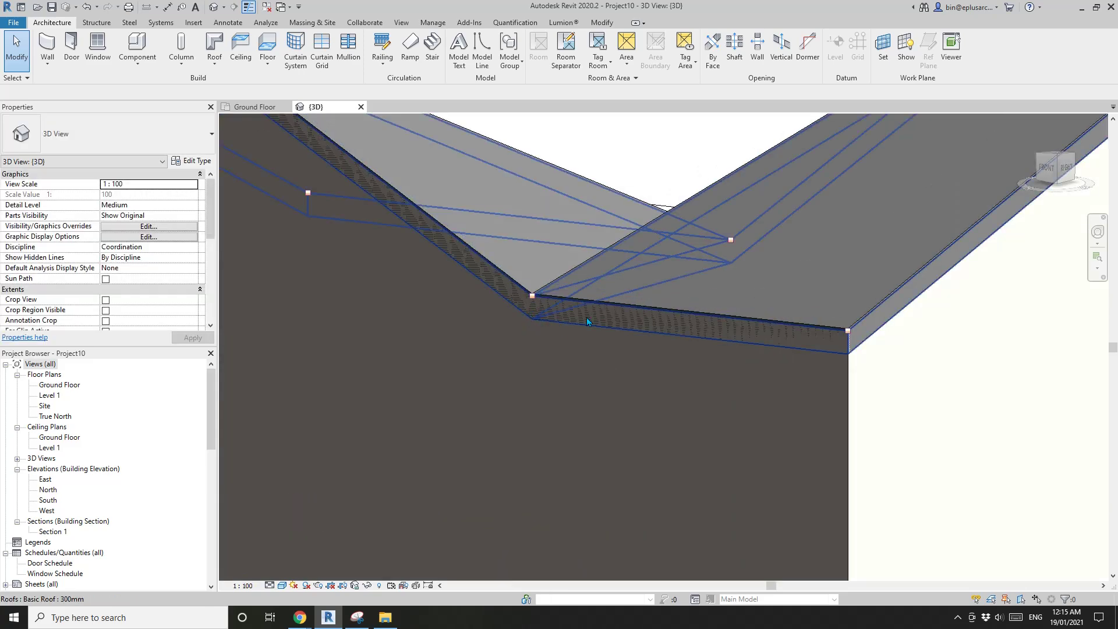
Examine where the edge of the 300mm roof overlaps the outer faces of the front and right end walls.
shift+middle_drag(749, 337, 659, 399)
scroll(666, 344, down, 3)
scroll(644, 407, up, 1)
mouse_move(659, 400)
middle_down()
mouse_move(621, 390)
mouse_move(650, 384)
middle_up()
scroll(623, 389, up, 1)
scroll(456, 284, down, 1)
shift+middle_drag(455, 285, 459, 300)
scroll(550, 340, up, 1)
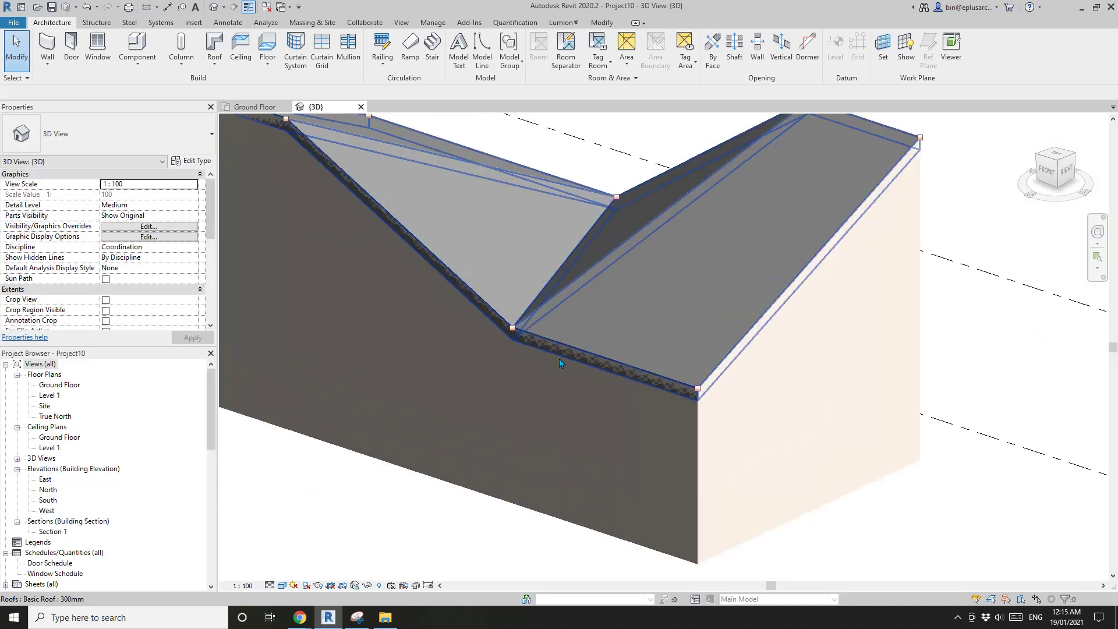
click(599, 365)
middle_drag(650, 354, 570, 379)
key(Escape)
click(555, 370)
scroll(554, 370, down, 1)
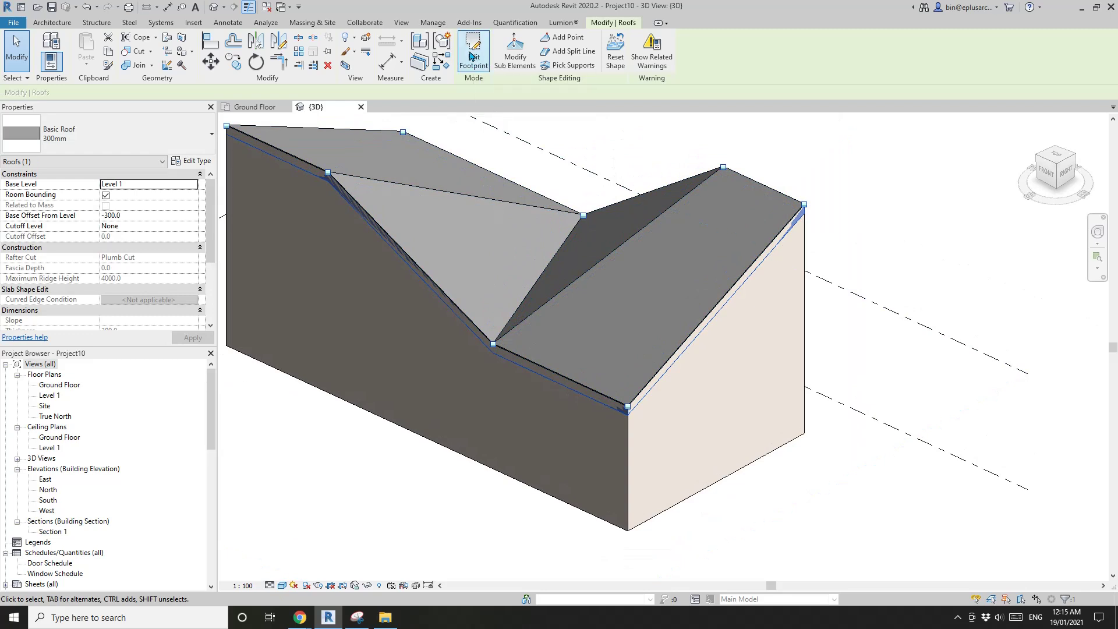
key(Escape)
click(601, 406)
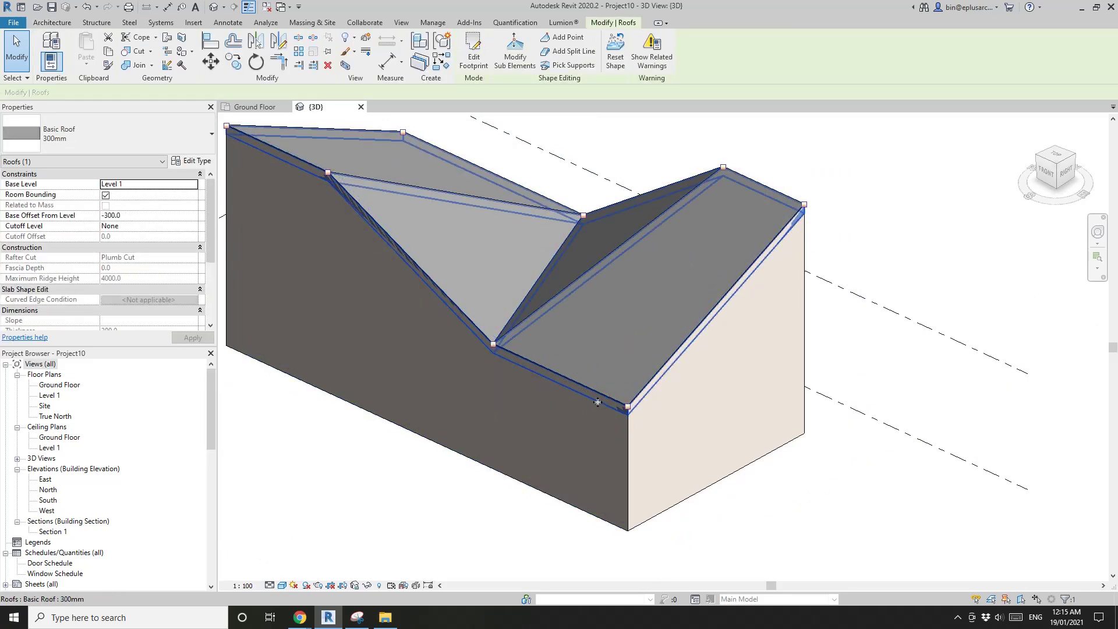
Try to move the long front boundary line of the 300mm roof's footprint inward from the wall's outer face.
double_click(597, 402)
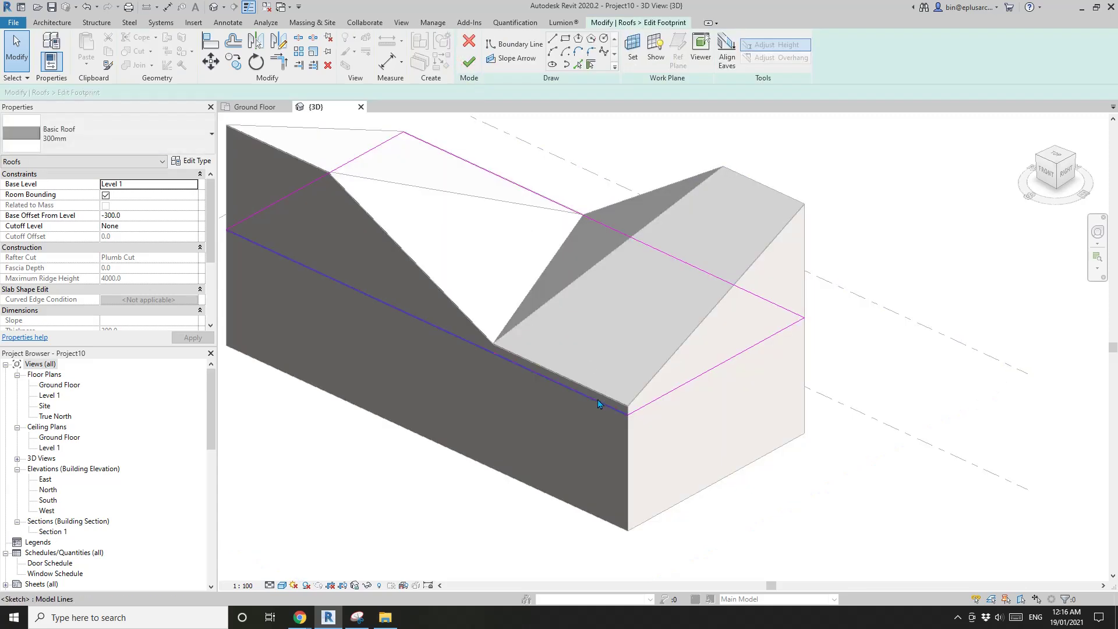
click(597, 402)
shift+middle_drag(598, 402, 424, 374)
mouse_move(424, 374)
mouse_down()
mouse_move(441, 378)
mouse_move(433, 376)
mouse_up()
shift+middle_drag(407, 375, 466, 361)
click(470, 61)
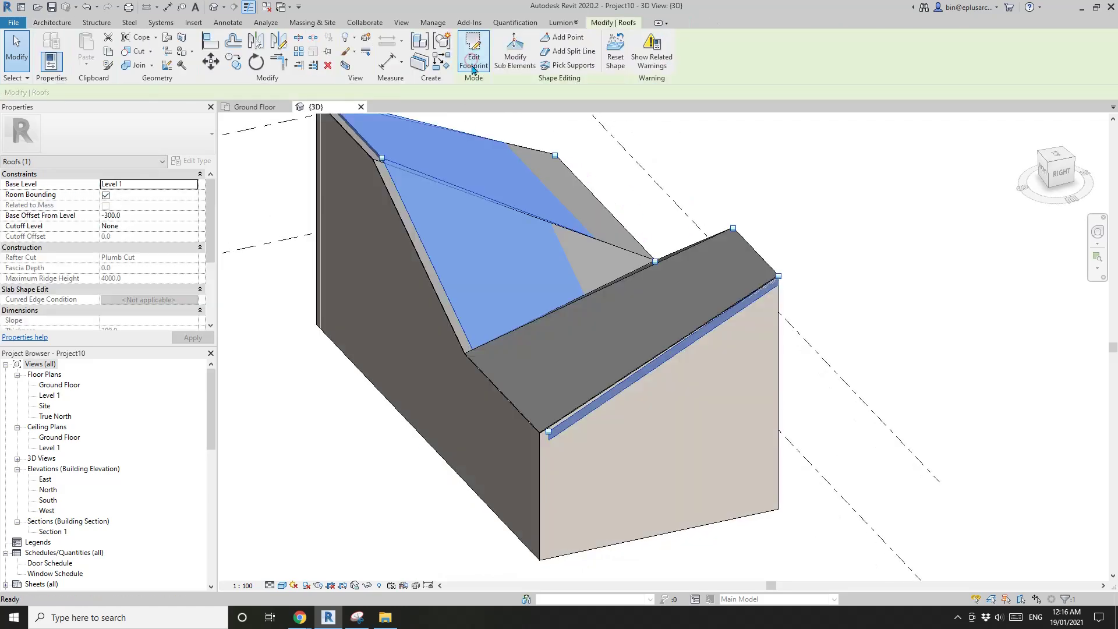
Check the inset roof edge, cancel the reopened footprint edit and undo the moved boundary line of the 300mm roof.
shift+middle_drag(569, 375, 562, 350)
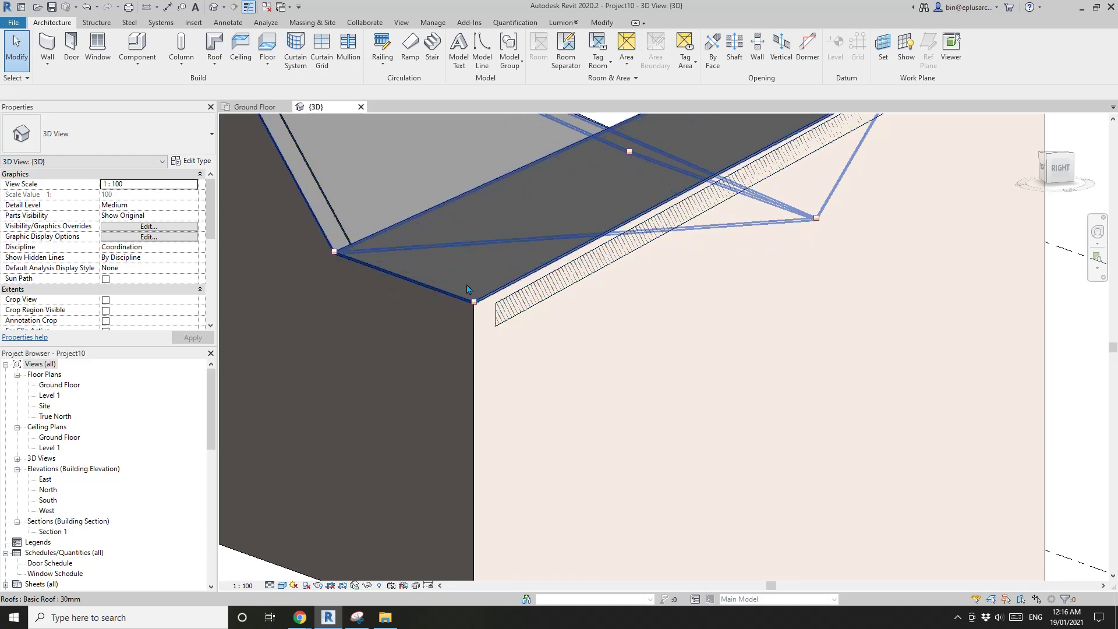
scroll(602, 265, down, 4)
shift+middle_drag(527, 294, 550, 318)
ctrl+click(547, 318)
double_click(545, 322)
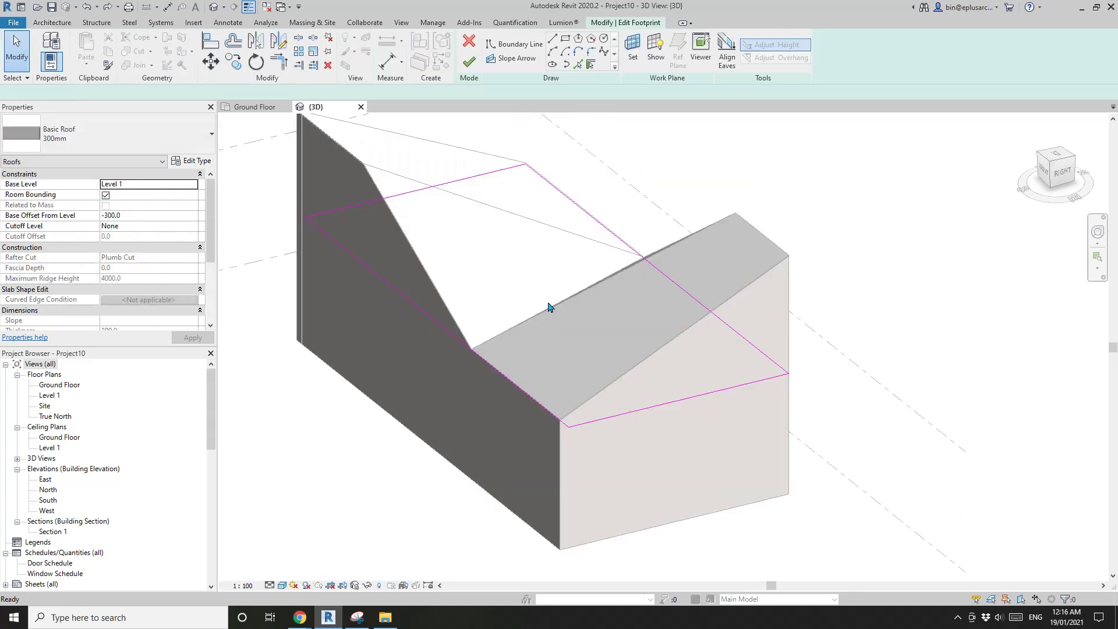
click(468, 42)
click(582, 315)
key(Escape)
scroll(592, 368, up, 4)
scroll(603, 356, up, 2)
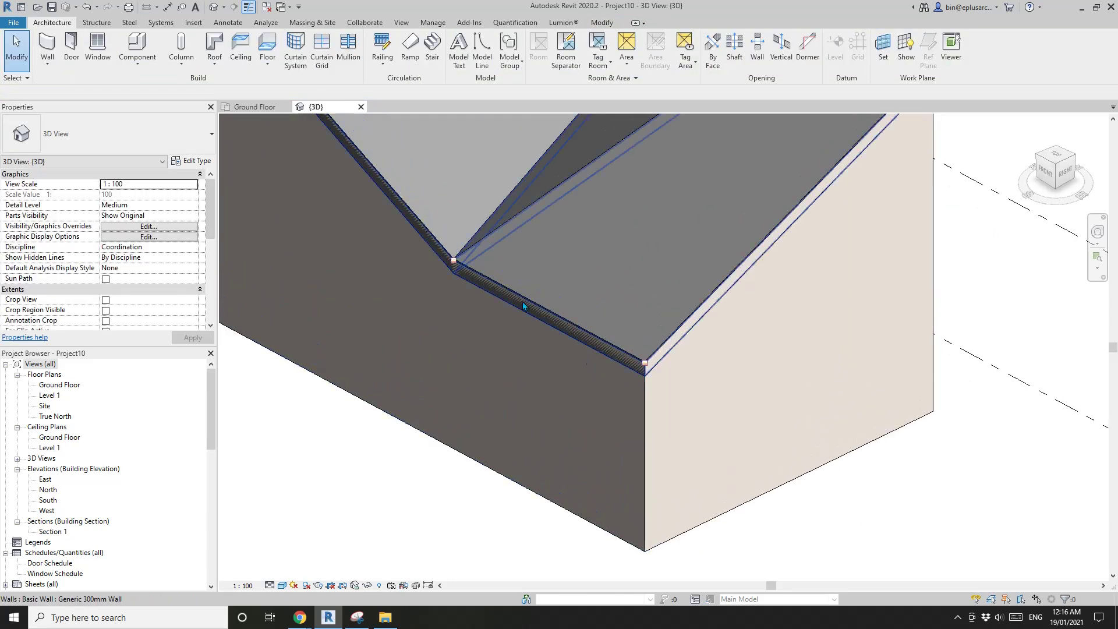
Join the long front wall with the 300mm roof and switch their join order.
click(602, 24)
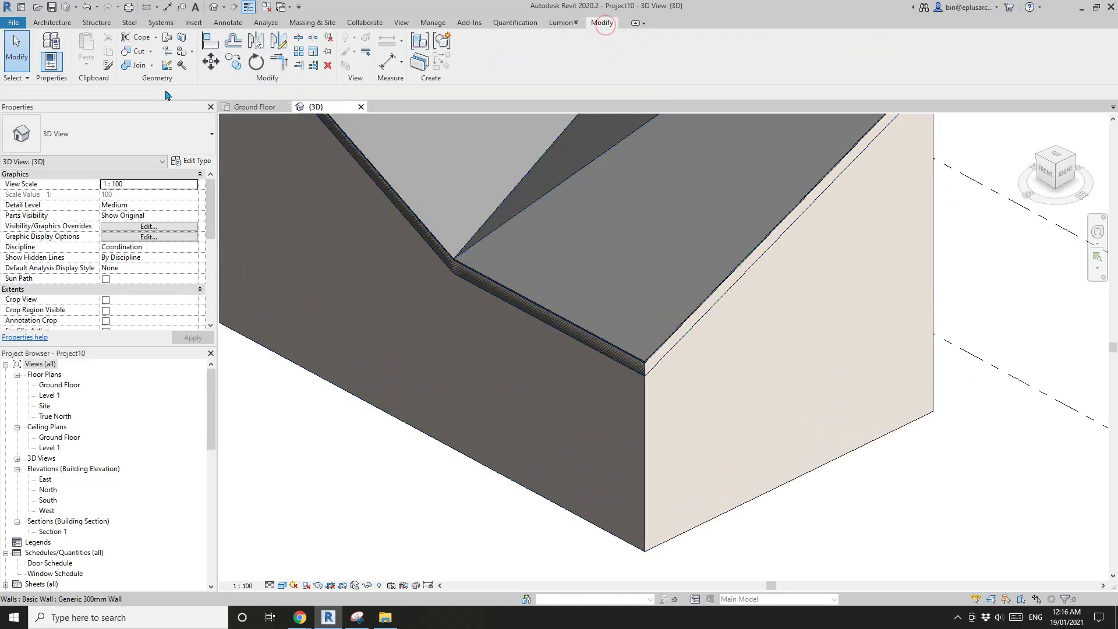
click(133, 64)
click(577, 415)
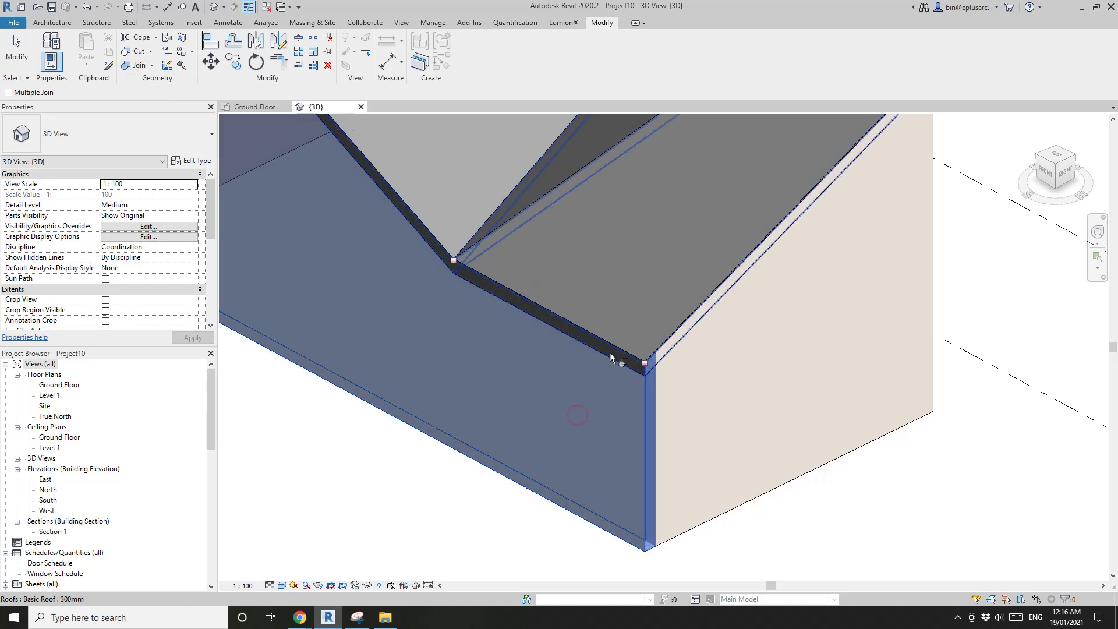
click(610, 358)
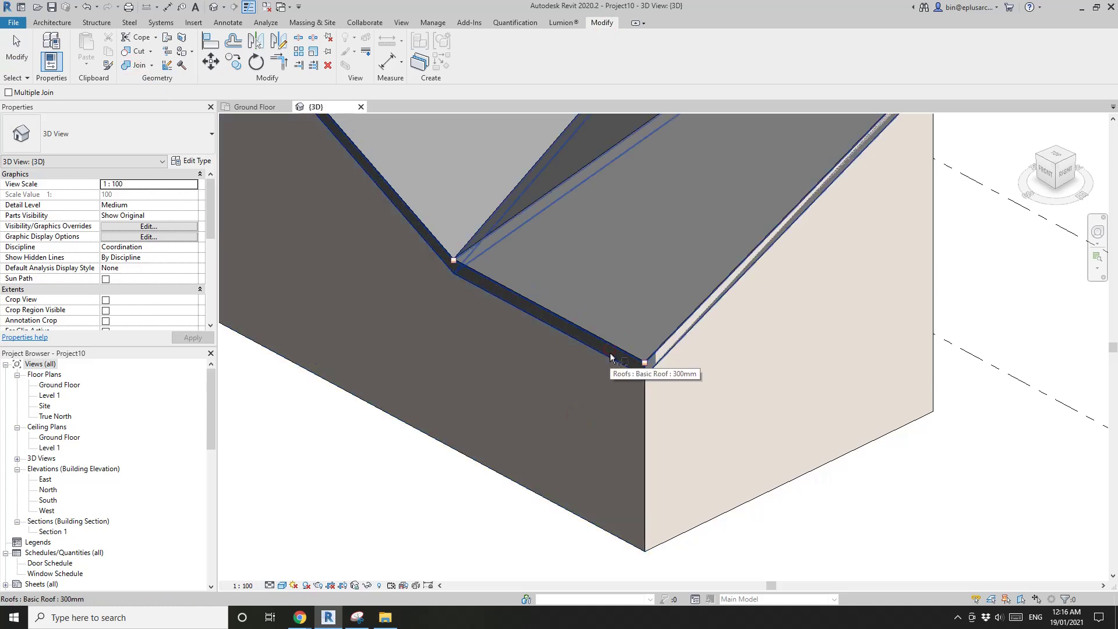
click(152, 66)
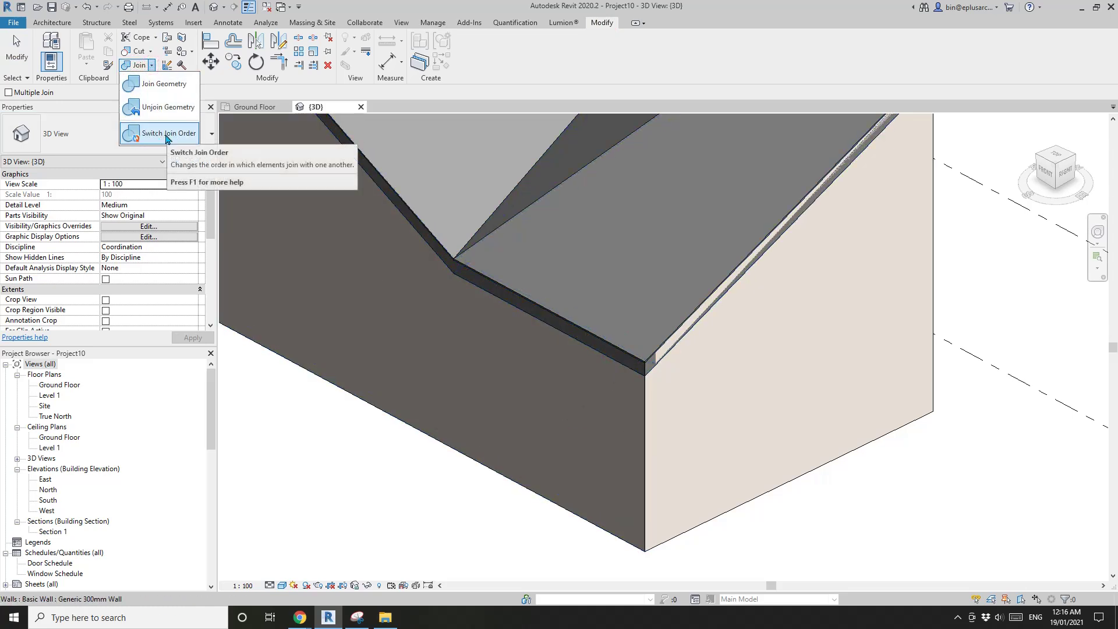
click(165, 135)
click(543, 381)
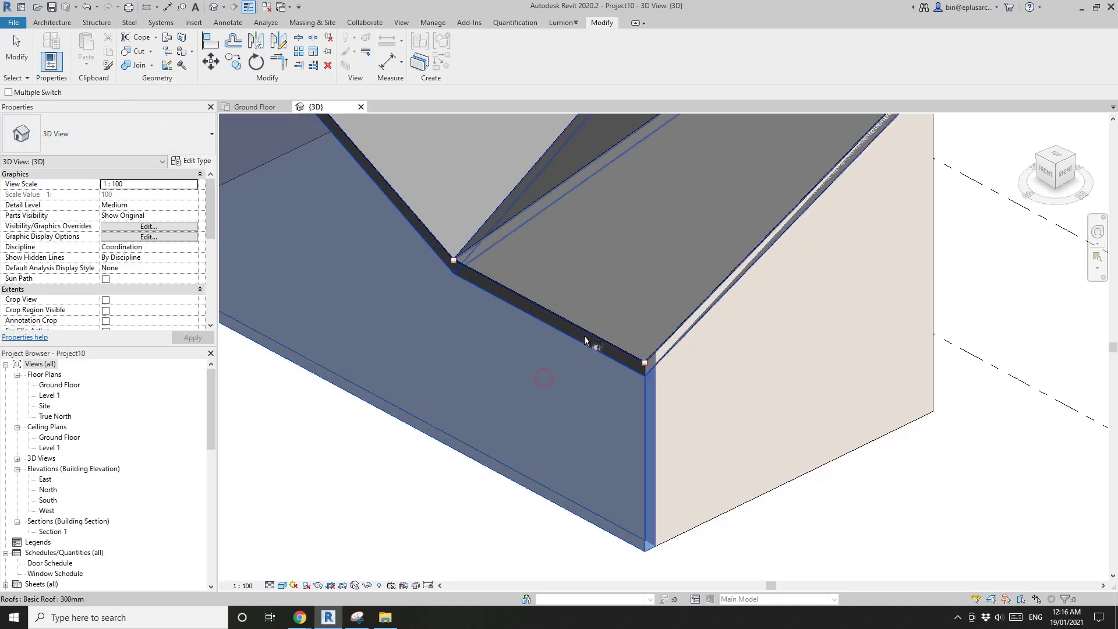
click(581, 337)
Examine the corner between the joined front wall, the right end wall and the roof edges.
scroll(553, 376, down, 2)
shift+middle_drag(561, 374, 508, 257)
key(Escape)
scroll(537, 306, up, 4)
shift+middle_drag(536, 303, 576, 268)
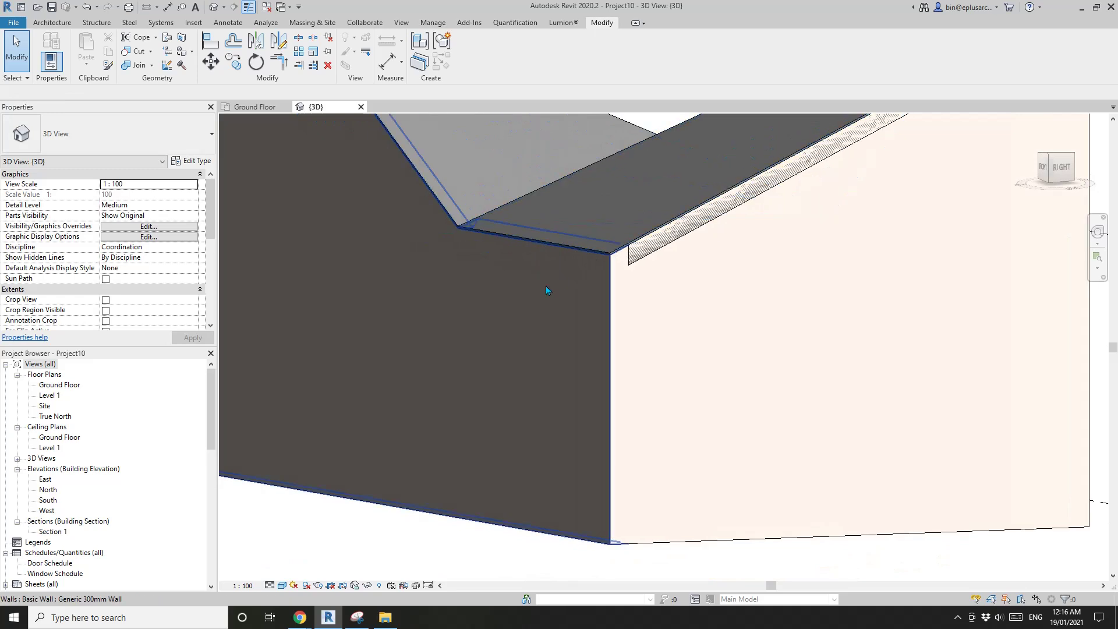
scroll(546, 285, down, 1)
click(626, 257)
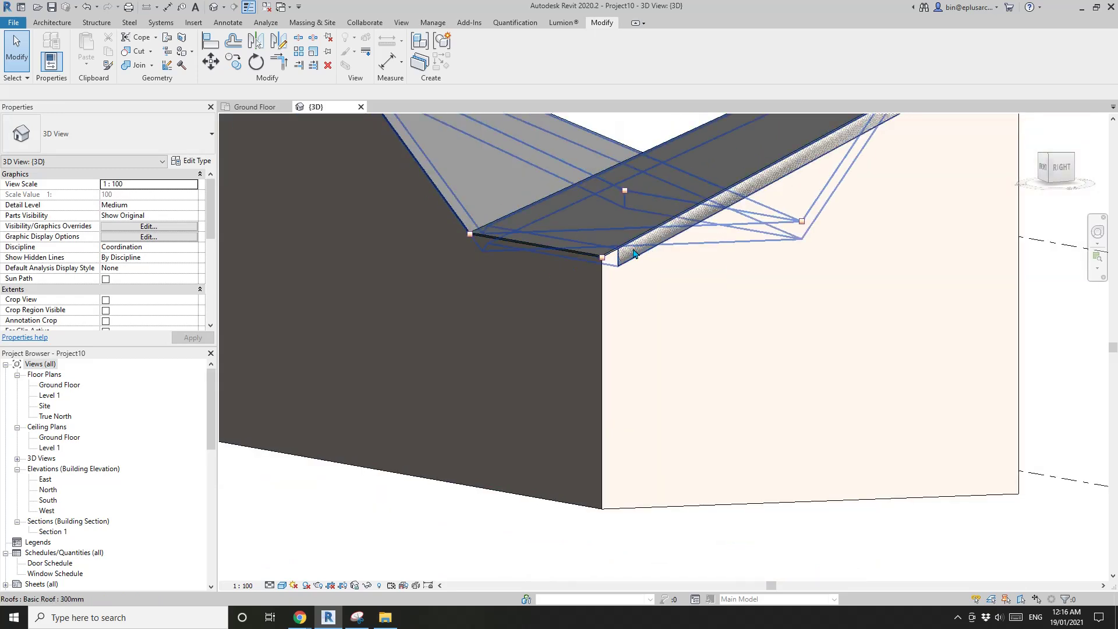
click(629, 239)
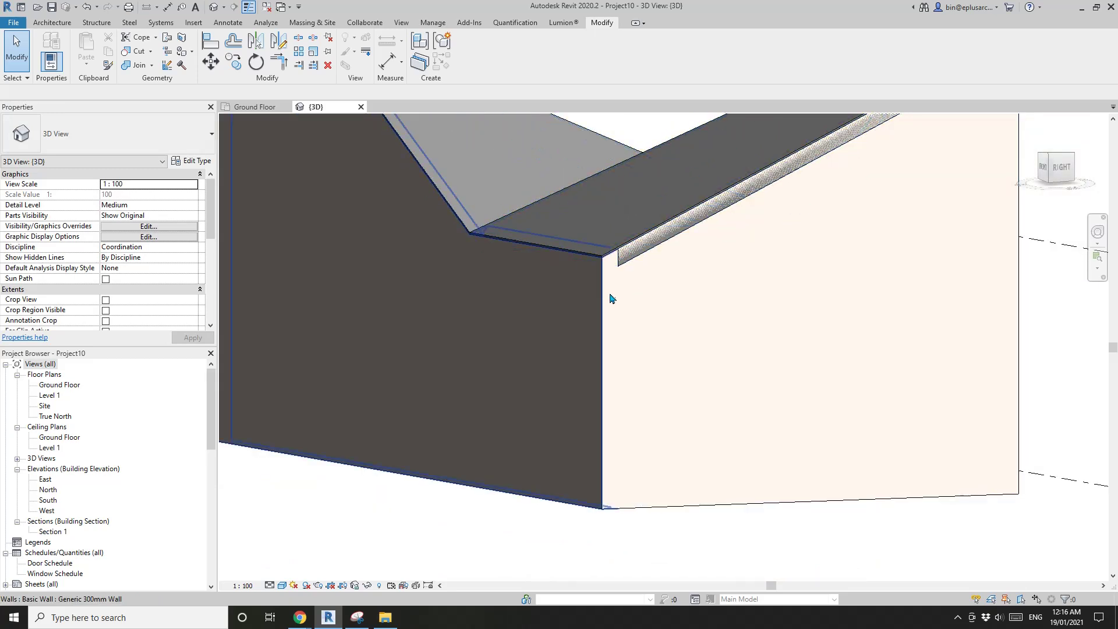
Join the right end wall with the 300mm roof and switch the join order of the two.
scroll(611, 297, down, 2)
shift+middle_drag(590, 309, 624, 323)
click(134, 65)
scroll(626, 358, up, 3)
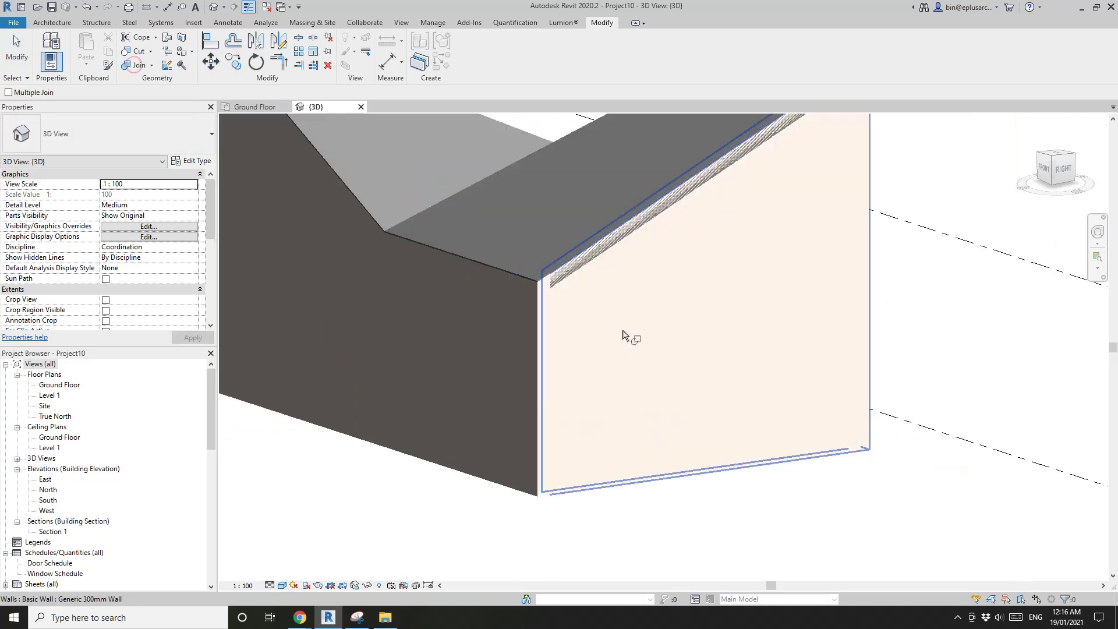
click(624, 328)
click(581, 260)
click(151, 65)
click(160, 134)
click(603, 342)
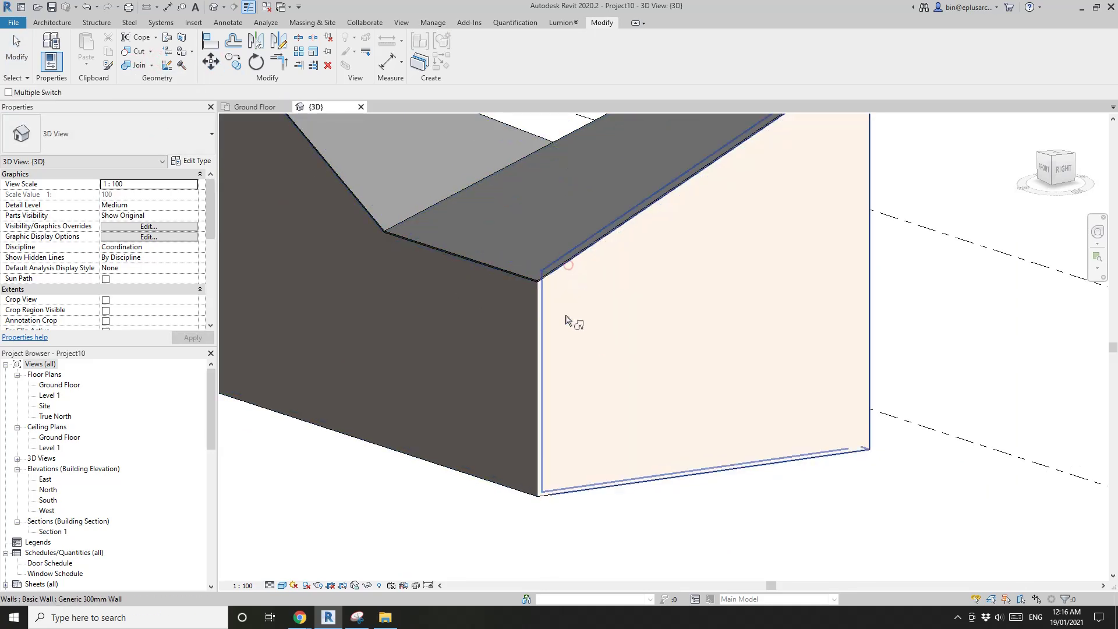
Join the long back wall with the 300mm roof and switch their join order.
scroll(566, 320, down, 5)
shift+middle_drag(661, 350, 457, 312)
click(154, 38)
click(138, 65)
scroll(408, 243, up, 2)
click(413, 256)
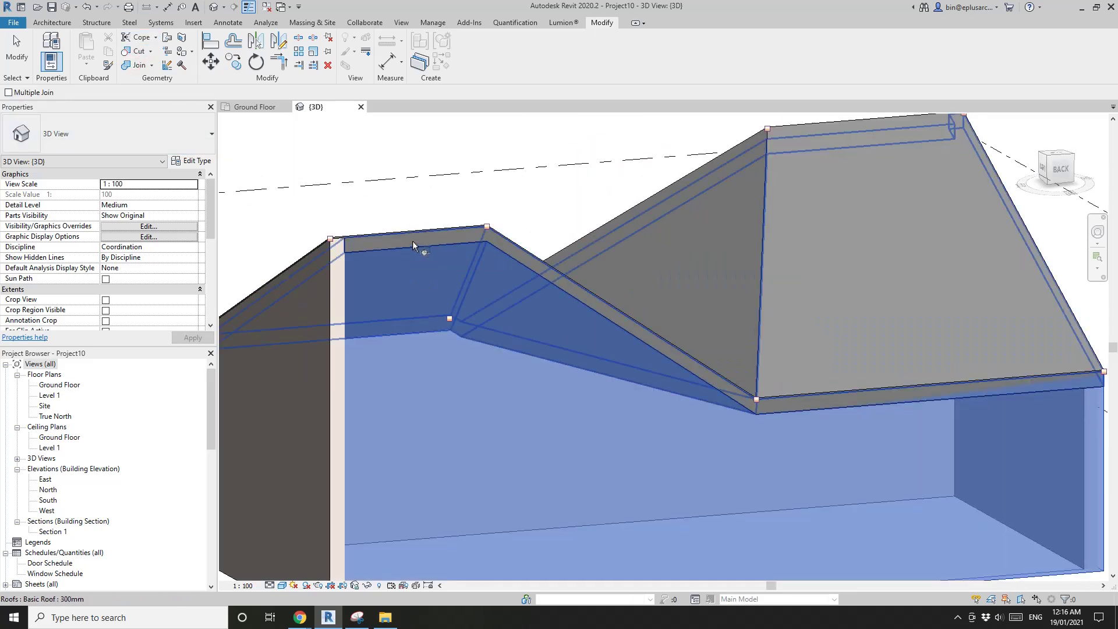
click(413, 242)
click(152, 65)
click(154, 133)
click(416, 263)
click(408, 239)
Join the left end wall with the 300mm roof, switch their join order and end the command.
scroll(620, 289, down, 2)
middle_drag(620, 290, 260, 233)
shift+middle_drag(542, 262, 622, 267)
click(141, 66)
scroll(371, 299, up, 2)
click(503, 358)
click(482, 316)
click(151, 65)
click(155, 132)
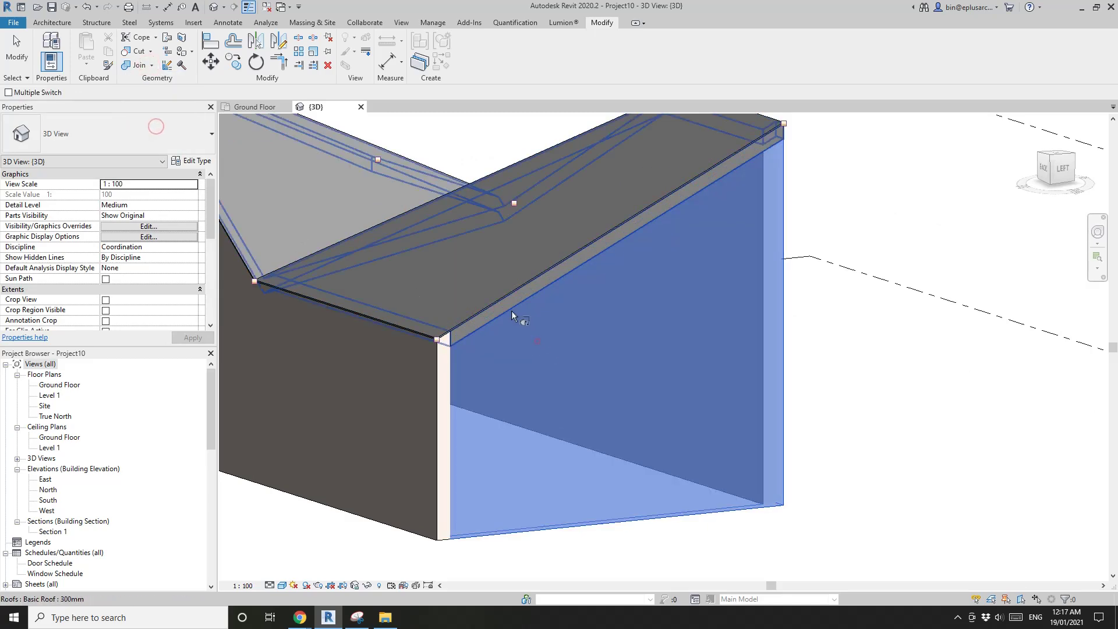
click(511, 306)
key(Escape)
key(Escape)
Isolate the right end wall in the 3D view with a section box around it.
shift+middle_drag(578, 301, 711, 407)
click(713, 408)
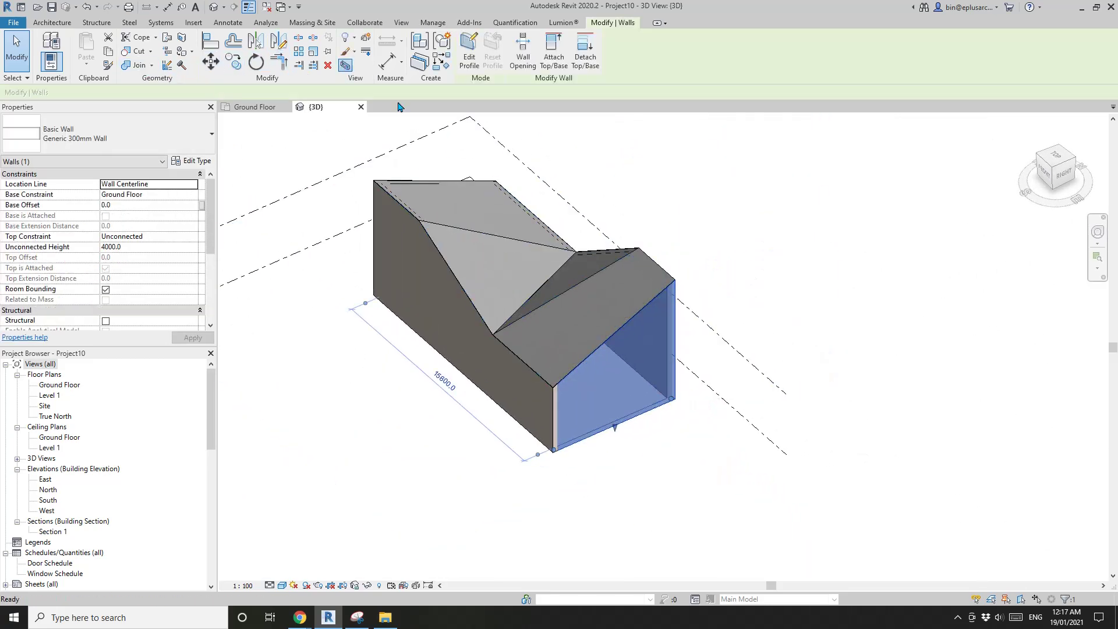
click(365, 37)
click(701, 351)
shift+middle_drag(701, 355, 944, 381)
drag(736, 406, 713, 421)
shift+middle_drag(775, 349, 897, 280)
Inspect in the section cut how the 30mm and 300mm roof layers meet the long walls and the end wall.
scroll(744, 434, up, 4)
shift+middle_drag(827, 402, 846, 367)
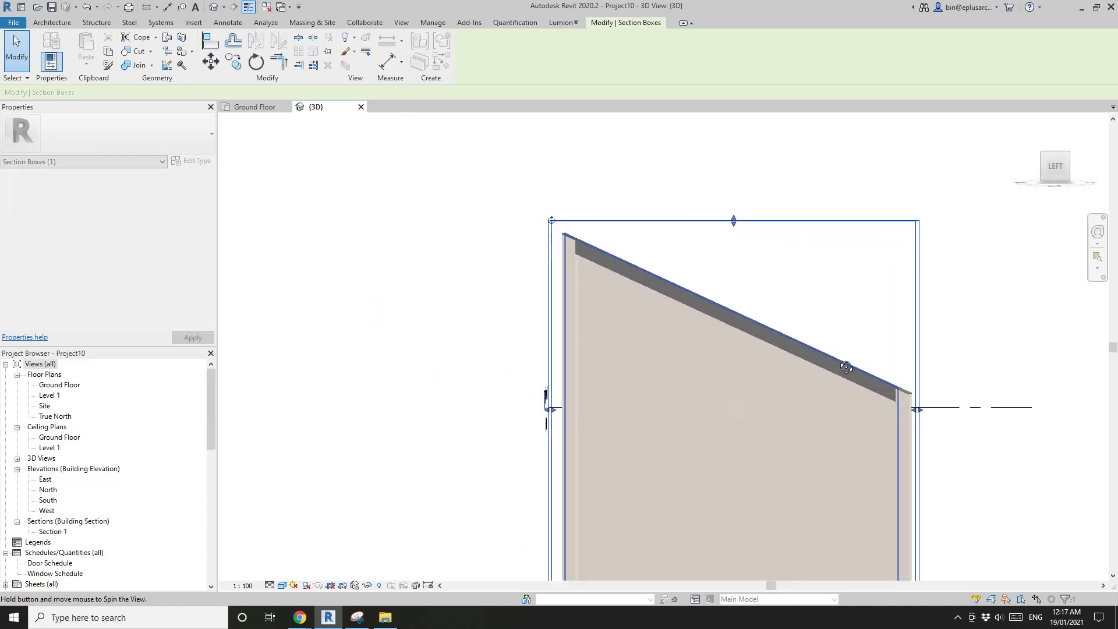
middle_drag(919, 445, 997, 368)
scroll(838, 323, up, 8)
key(Escape)
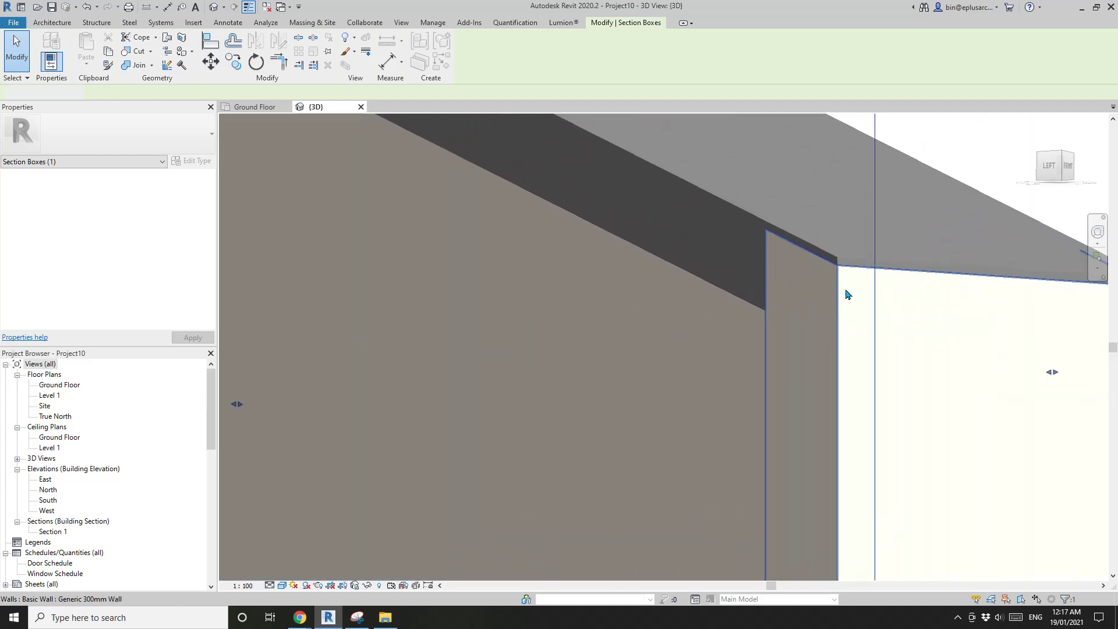
scroll(824, 262, down, 6)
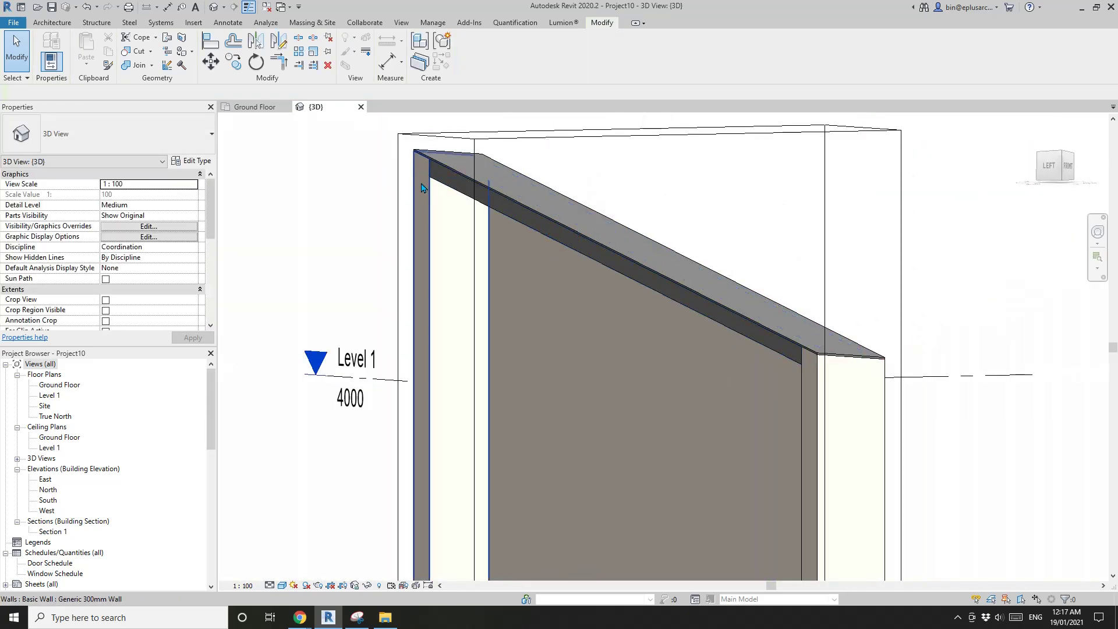
scroll(718, 355, down, 3)
shift+middle_drag(804, 379, 436, 382)
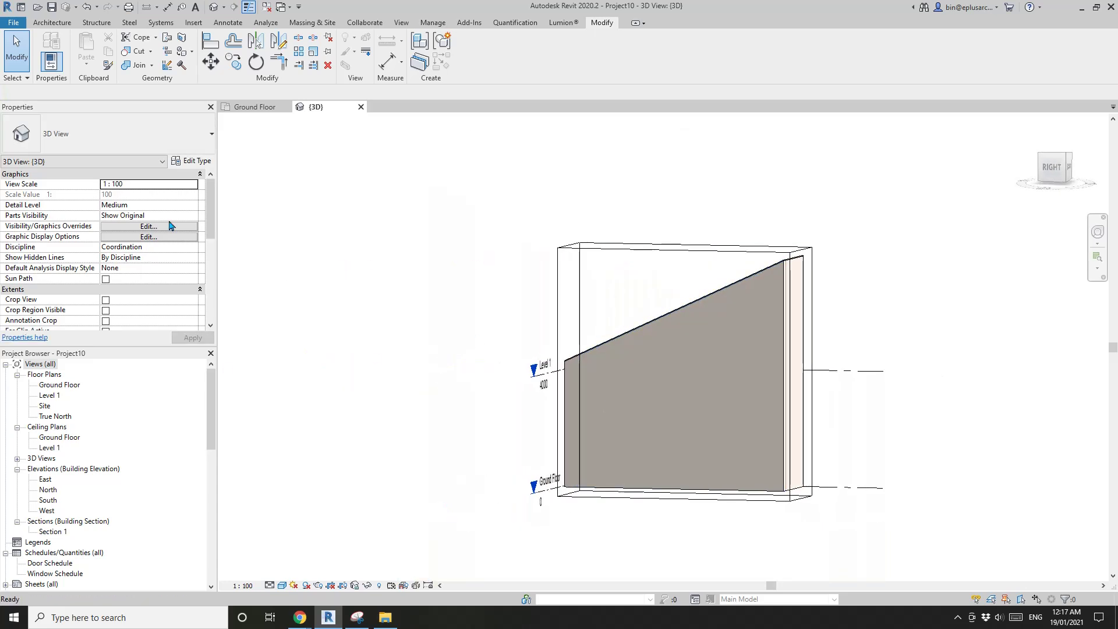
Turn off the section box and view the whole house from the front.
scroll(110, 266, down, 3)
scroll(441, 251, down, 1)
shift+middle_drag(556, 305, 658, 349)
scroll(634, 343, up, 2)
middle_drag(658, 349, 668, 426)
shift+middle_drag(536, 461, 279, 472)
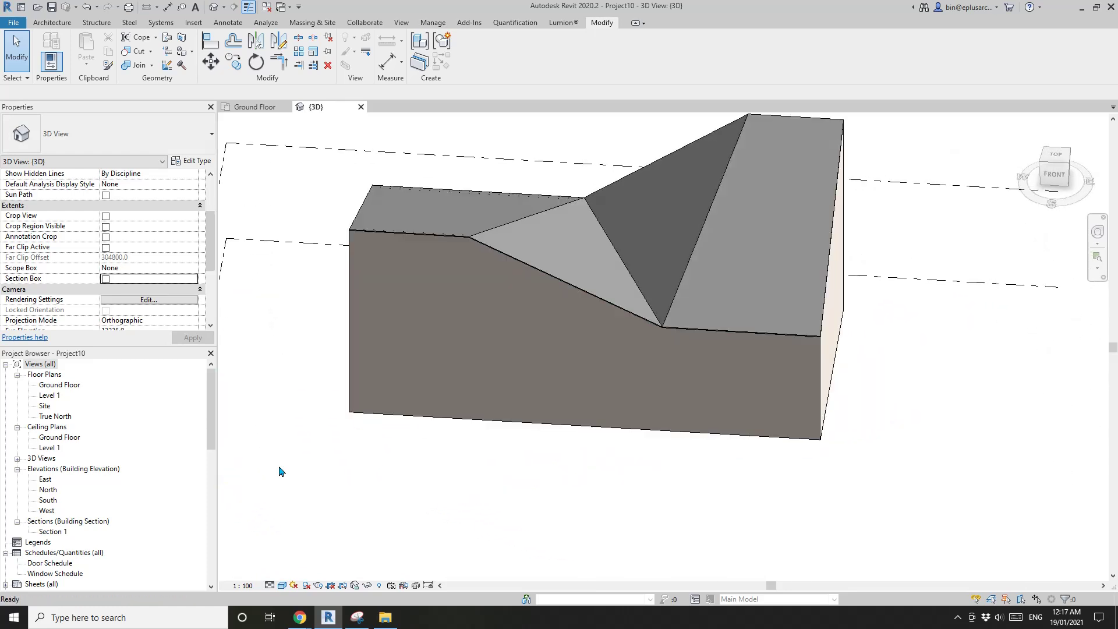
On the Ground Floor plan, draw chained Generic 300mm walls by exterior finish face, zigzagging from the lower-left to the upper-right outer corner.
double_click(64, 385)
middle_drag(516, 348, 468, 380)
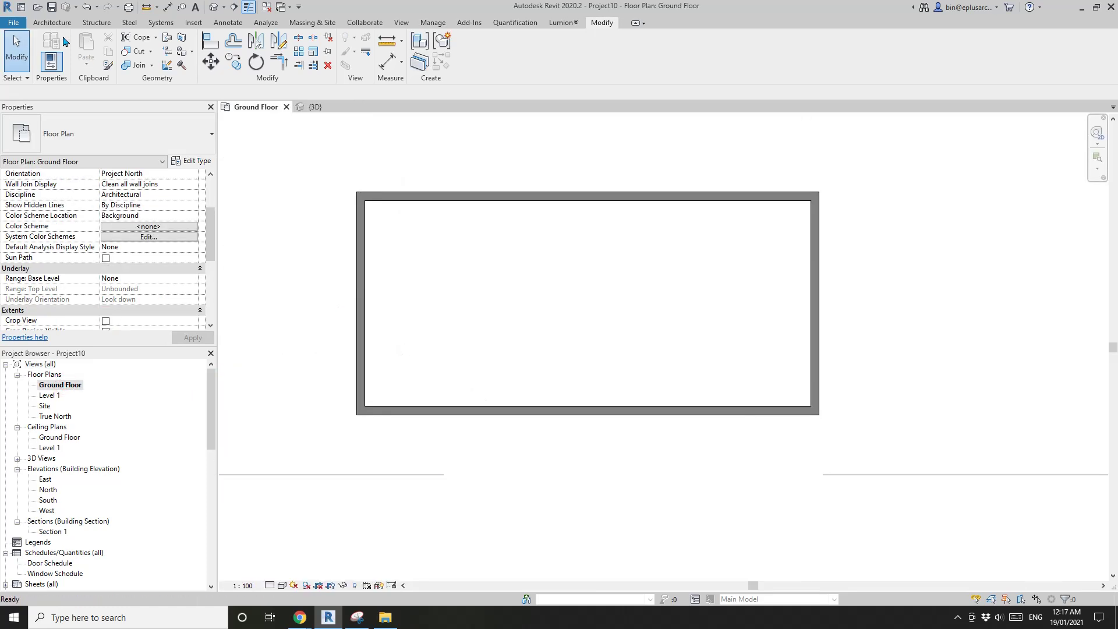
scroll(390, 402, up, 2)
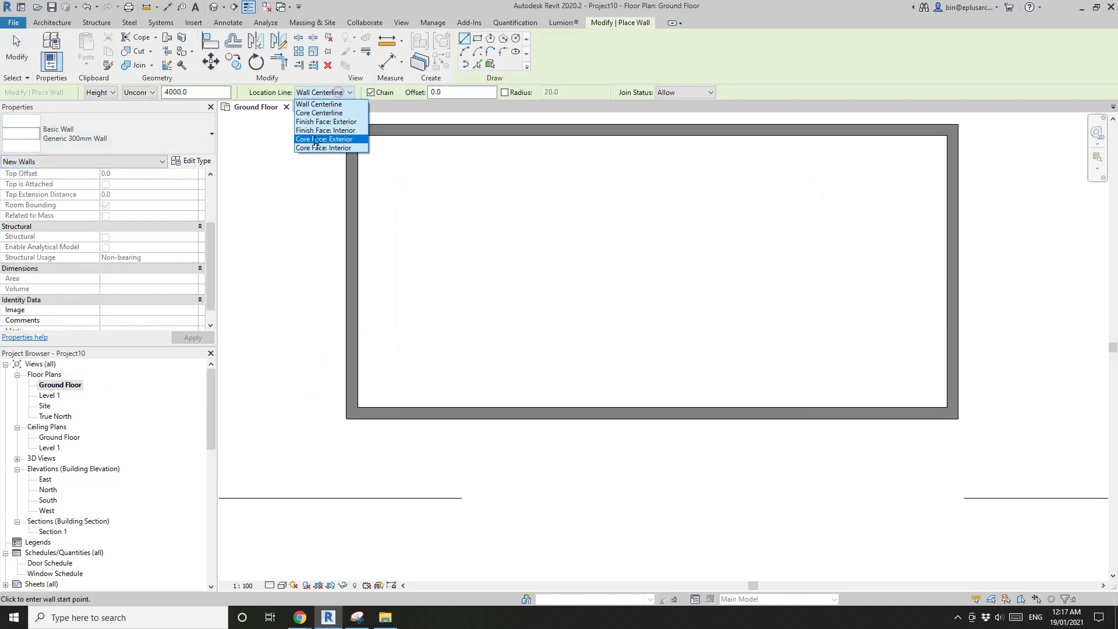
click(347, 419)
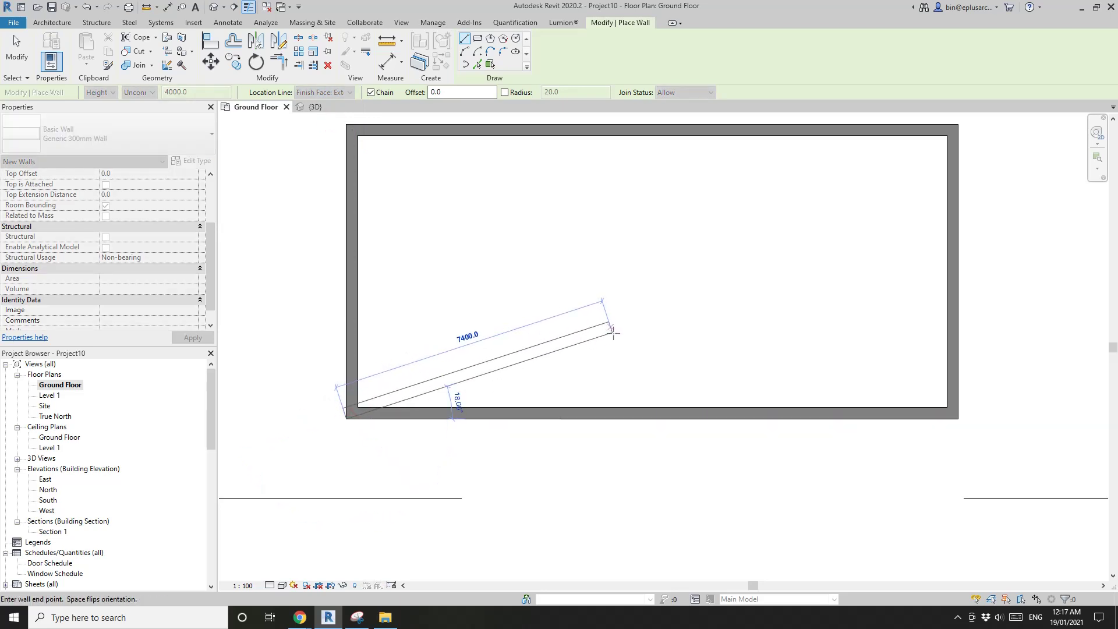
middle_drag(779, 272, 759, 275)
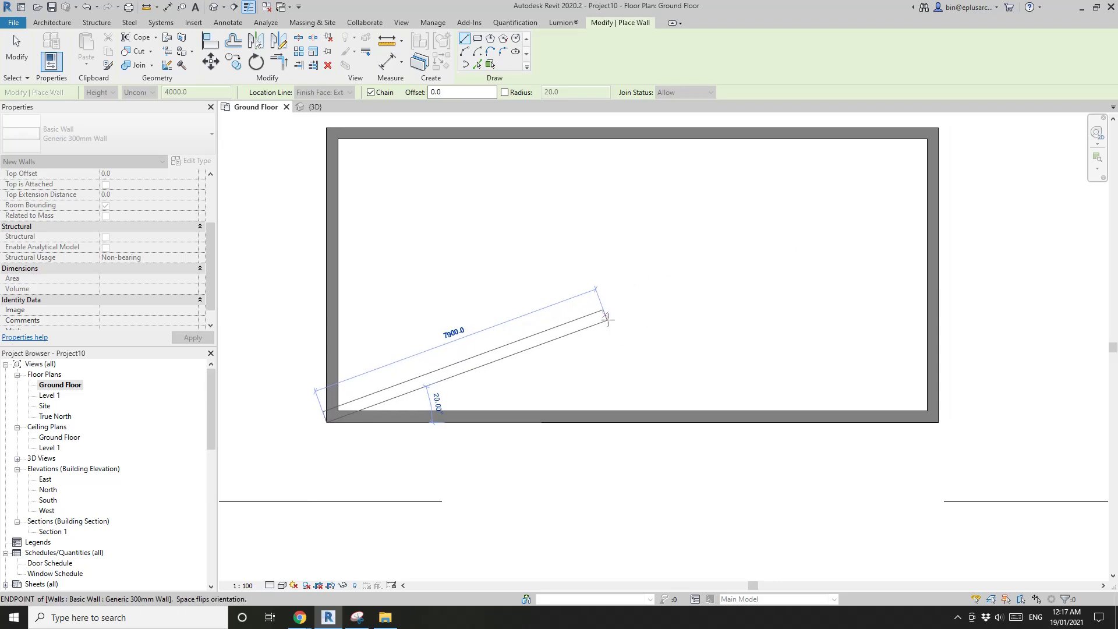
click(608, 318)
click(846, 377)
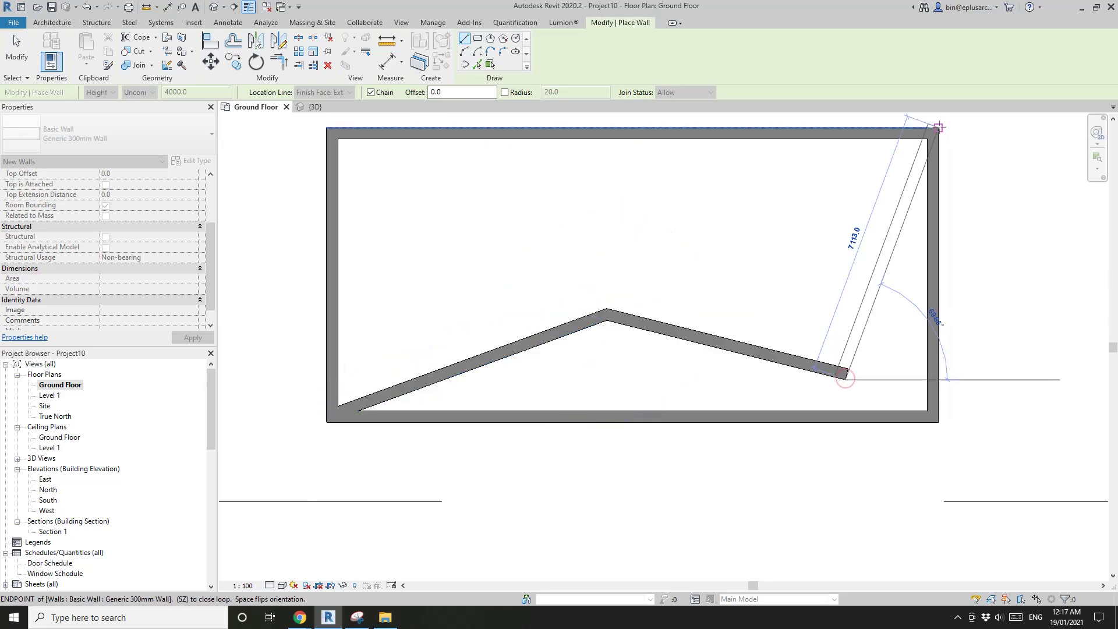
click(937, 127)
key(Escape)
key(Escape)
scroll(841, 274, down, 2)
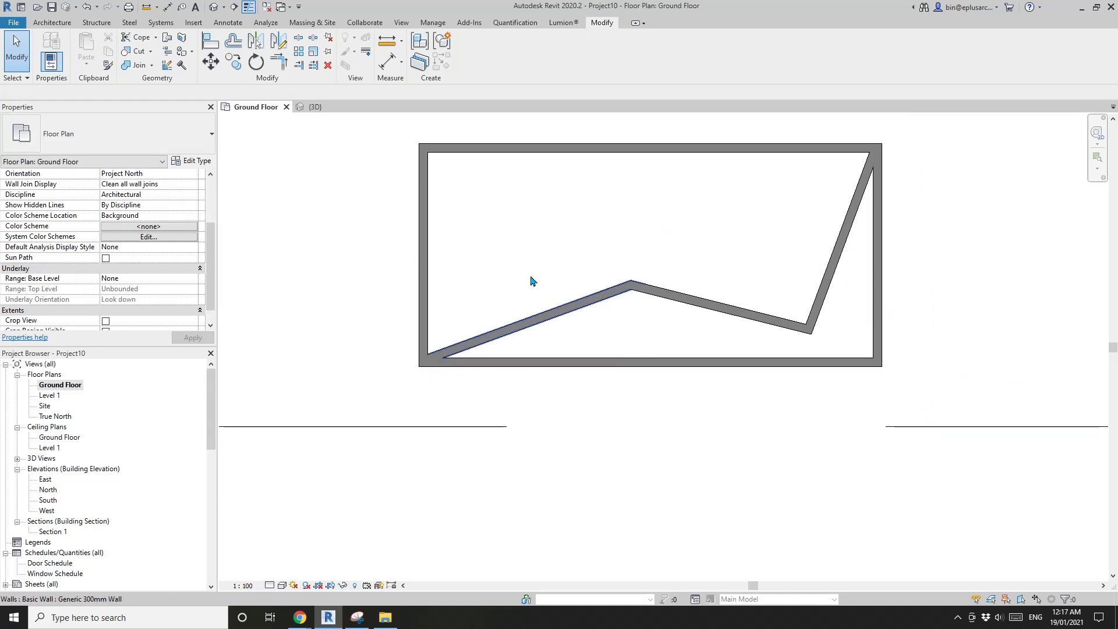
In the 3D view, raise the base offset of the front long wall and the right end wall above the ground floor.
click(211, 10)
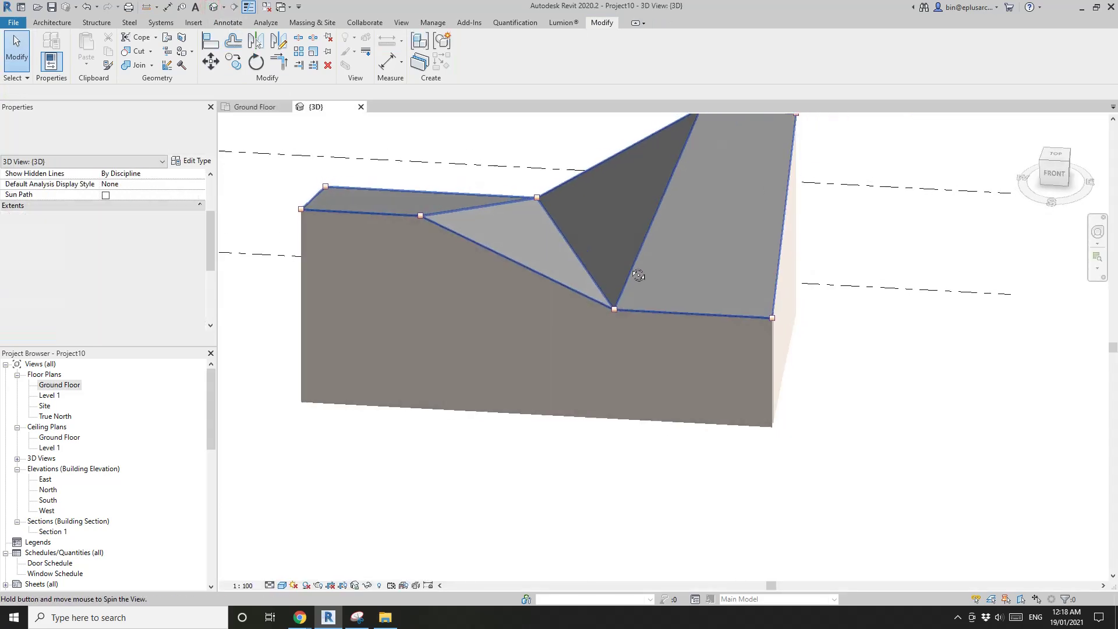
click(506, 343)
shift+middle_drag(507, 343, 368, 356)
middle_drag(455, 361, 461, 351)
drag(211, 238, 211, 204)
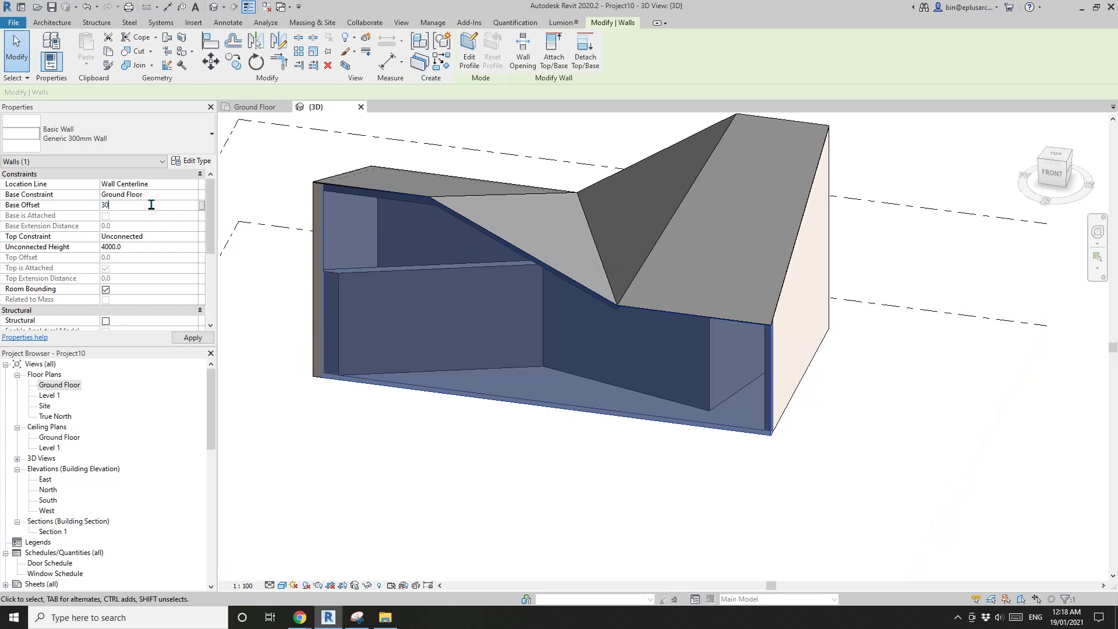
shift+middle_drag(347, 281, 322, 249)
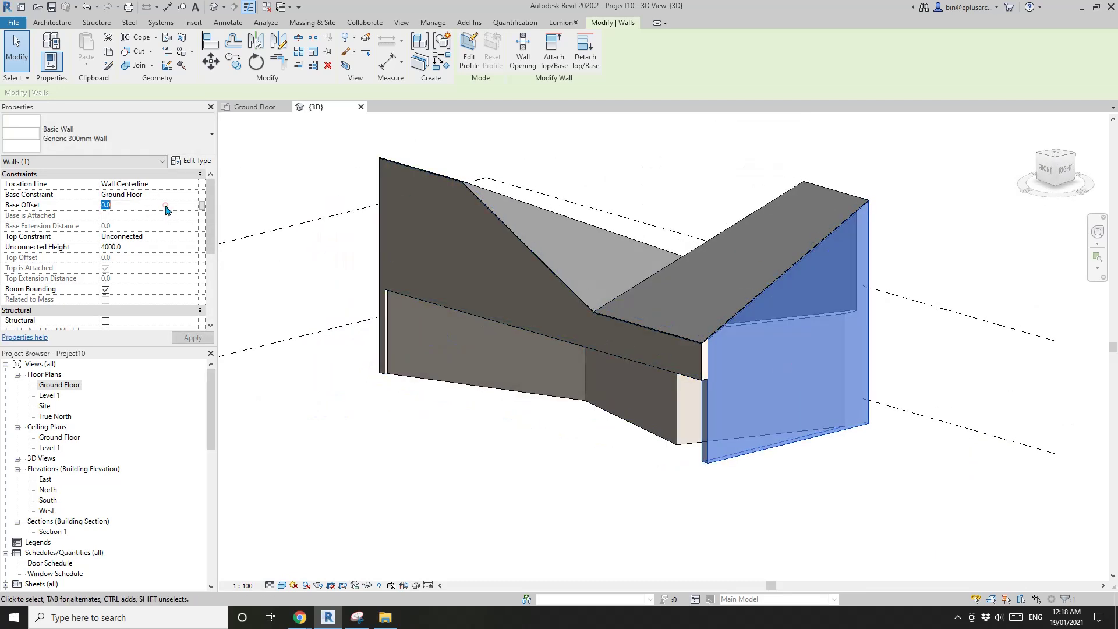
key(Escape)
Switch the butt wall-join configuration at the back-right and front-left corners where the angled walls meet the outer walls.
shift+middle_drag(546, 225, 521, 418)
scroll(608, 469, down, 1)
scroll(609, 457, up, 1)
scroll(520, 418, up, 2)
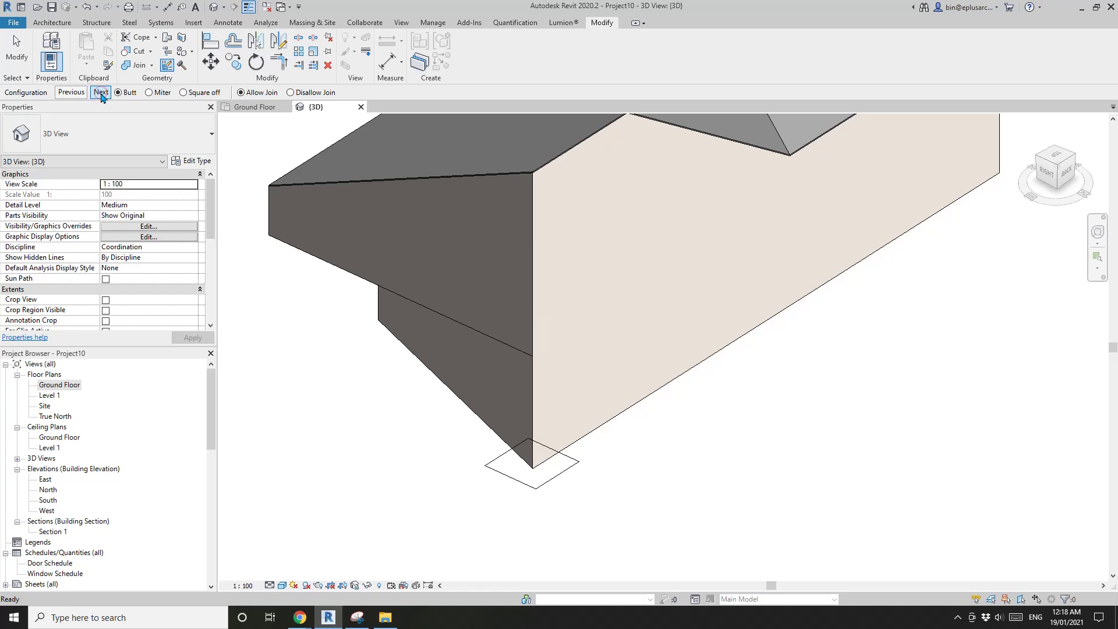
key(Escape)
shift+middle_drag(549, 370, 456, 427)
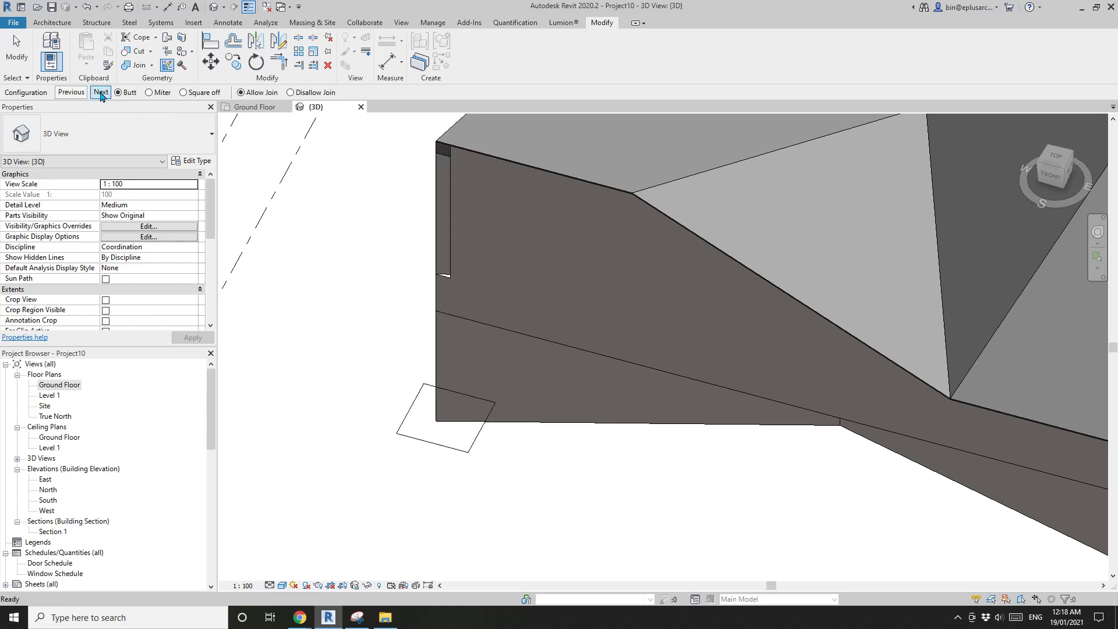
key(Escape)
Inspect the raised outer walls and the angled ground-floor walls below them from the front-right corner.
scroll(455, 285, down, 3)
shift+middle_drag(466, 338, 731, 382)
scroll(731, 377, up, 3)
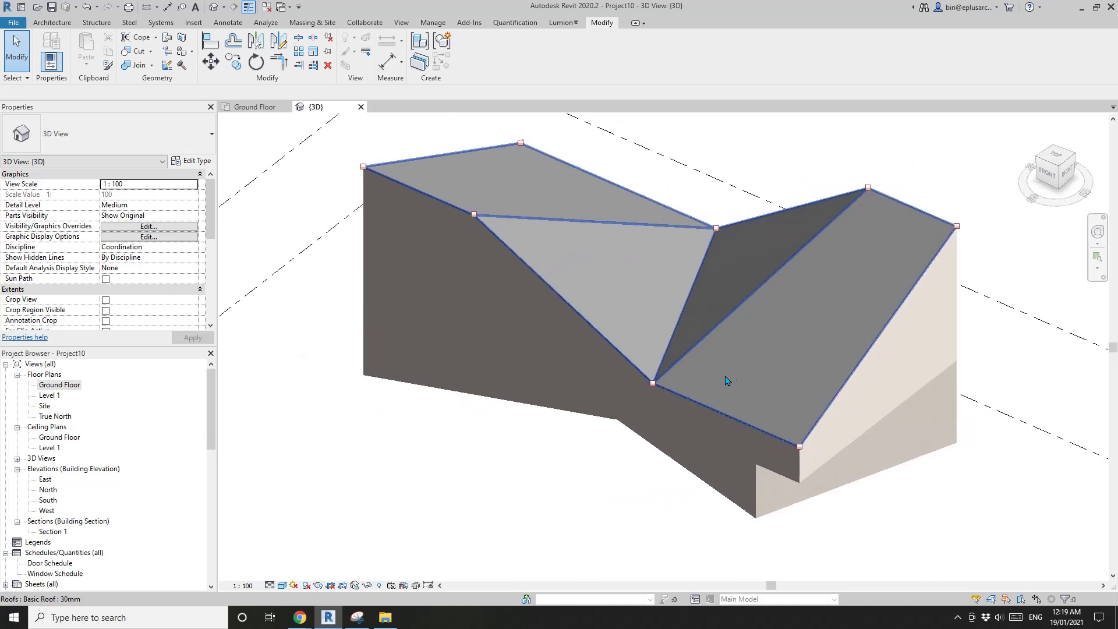
shift+middle_drag(706, 389, 738, 397)
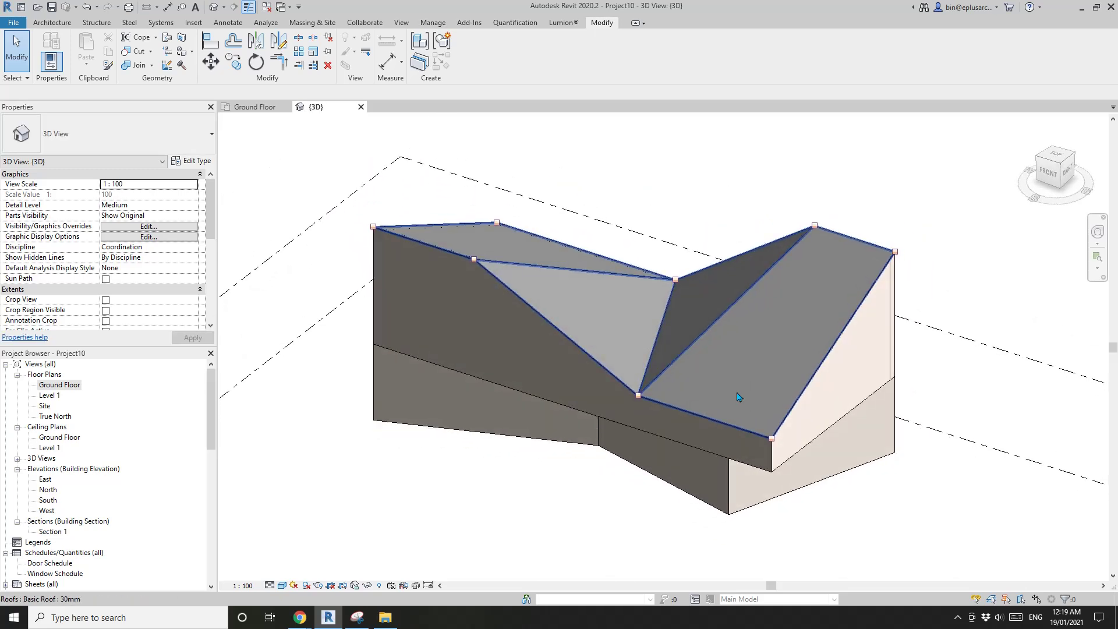